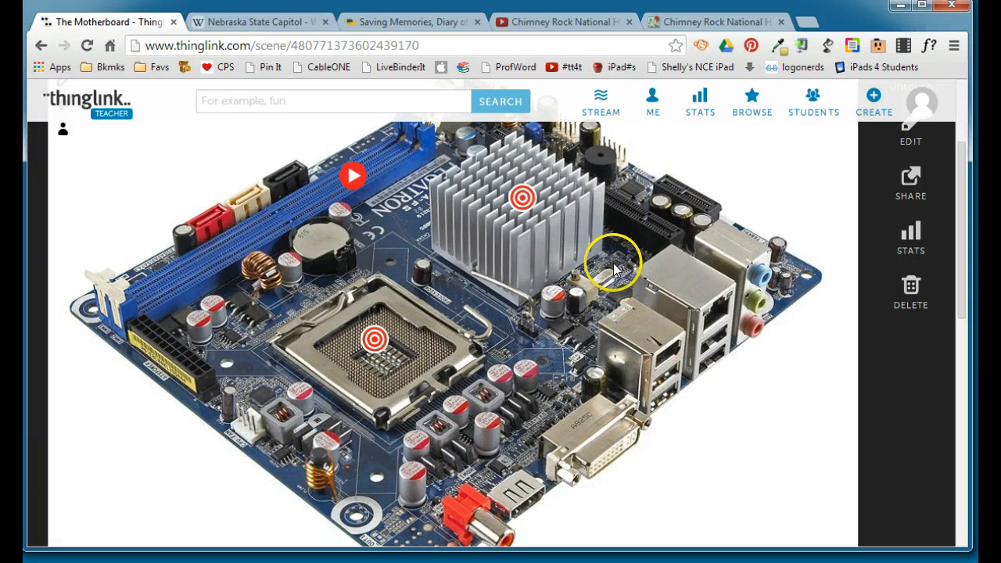
# Examine the Heat sink, Processor and RAM video tags on the sample image titled The Motherboard.
pyautogui.moveTo(522, 201)
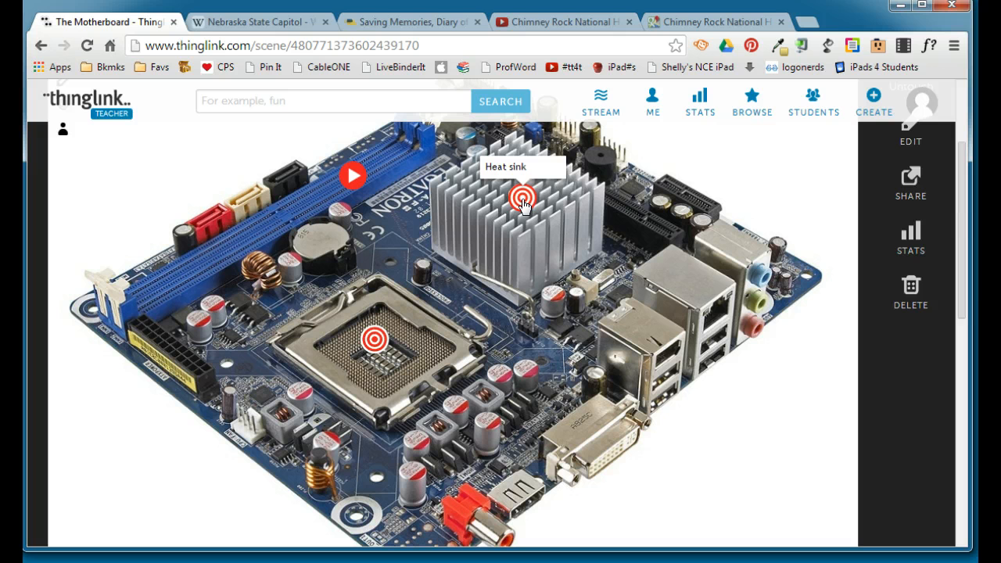
pyautogui.click(373, 339)
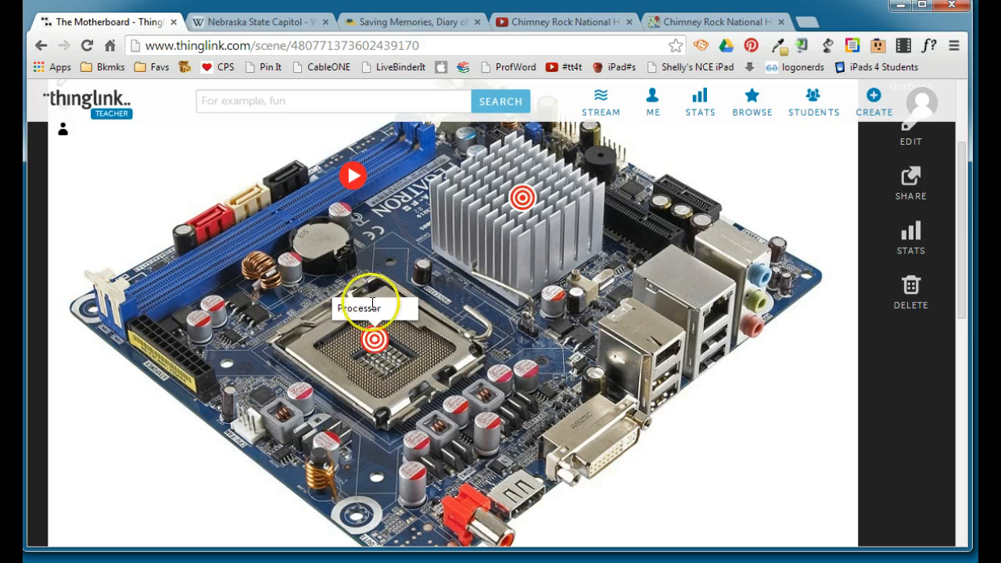
pyautogui.click(352, 178)
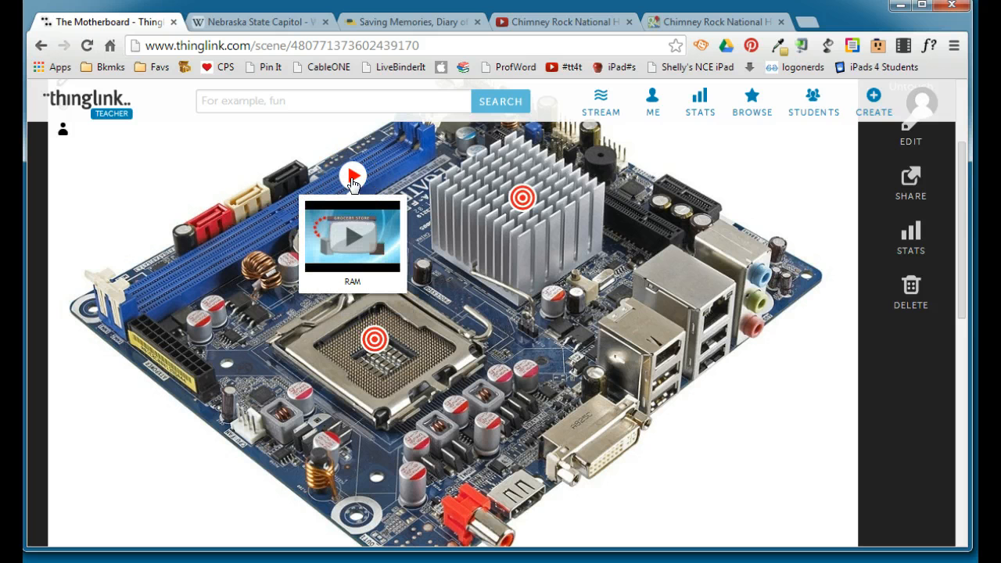
pyautogui.click(349, 239)
pyautogui.click(791, 417)
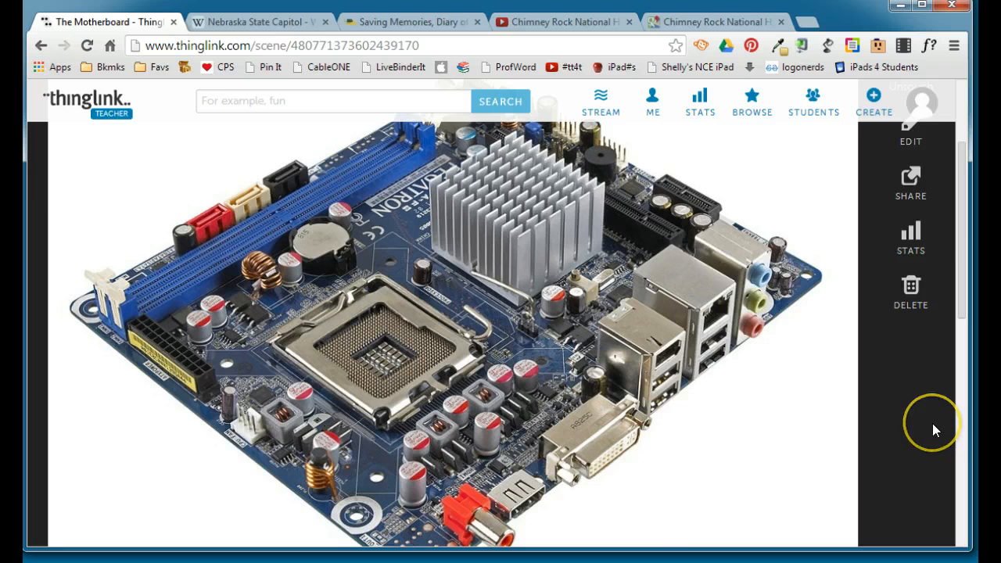
pyautogui.scroll(2, 932, 423)
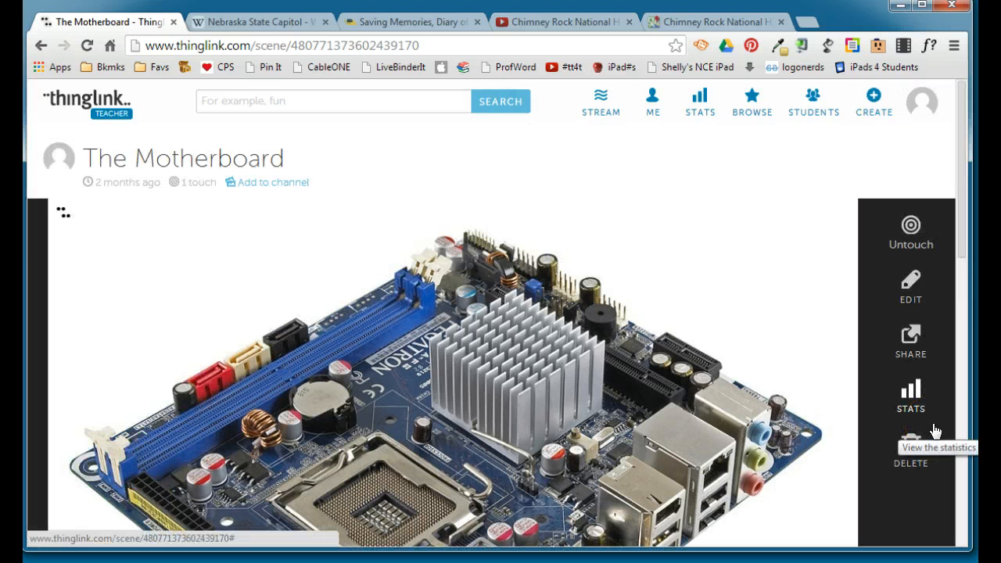
pyautogui.moveTo(845, 312)
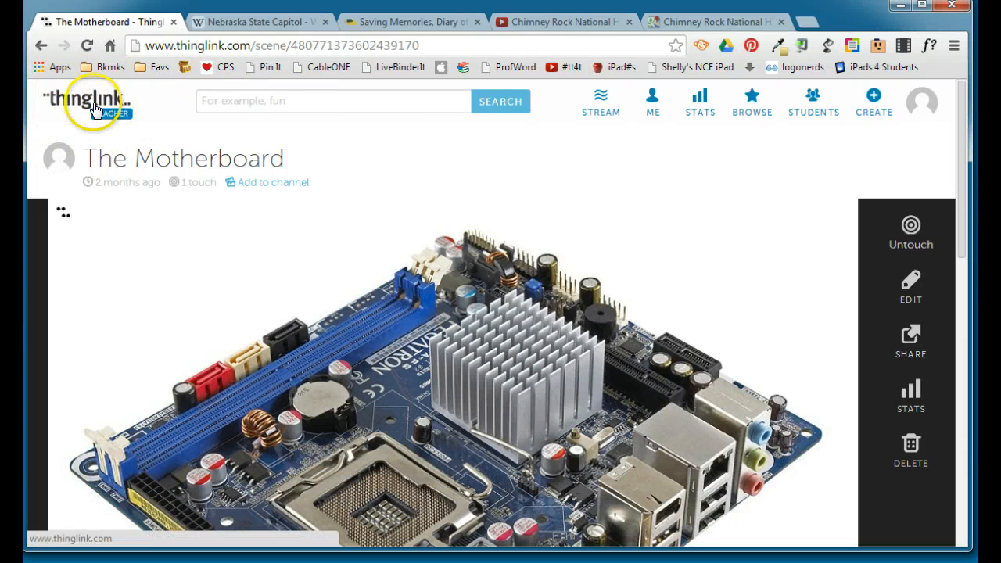
# Create a new interactive image by uploading the Nebraska map from the hard drive and title it "Information About Nebraska".
pyautogui.click(875, 100)
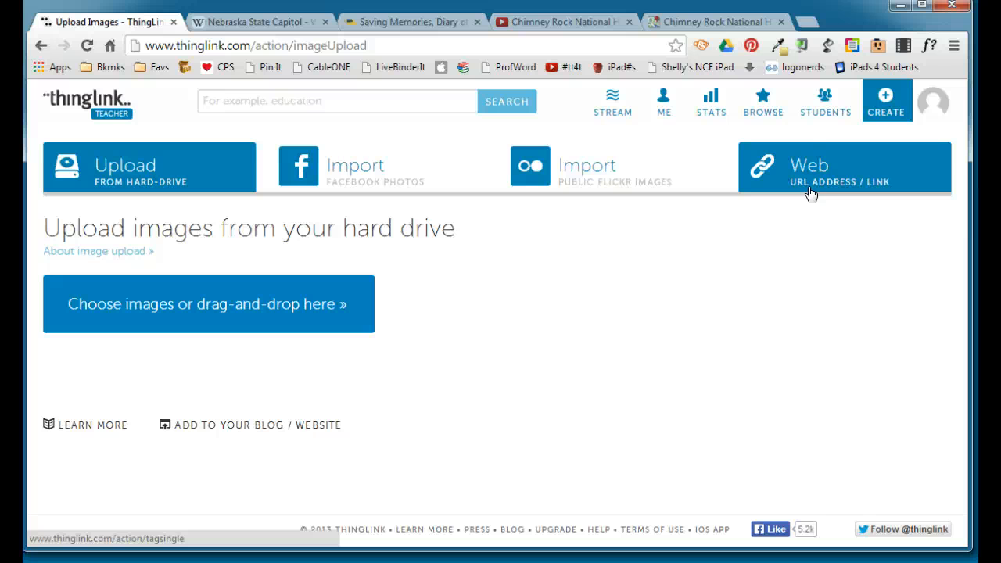
pyautogui.click(115, 173)
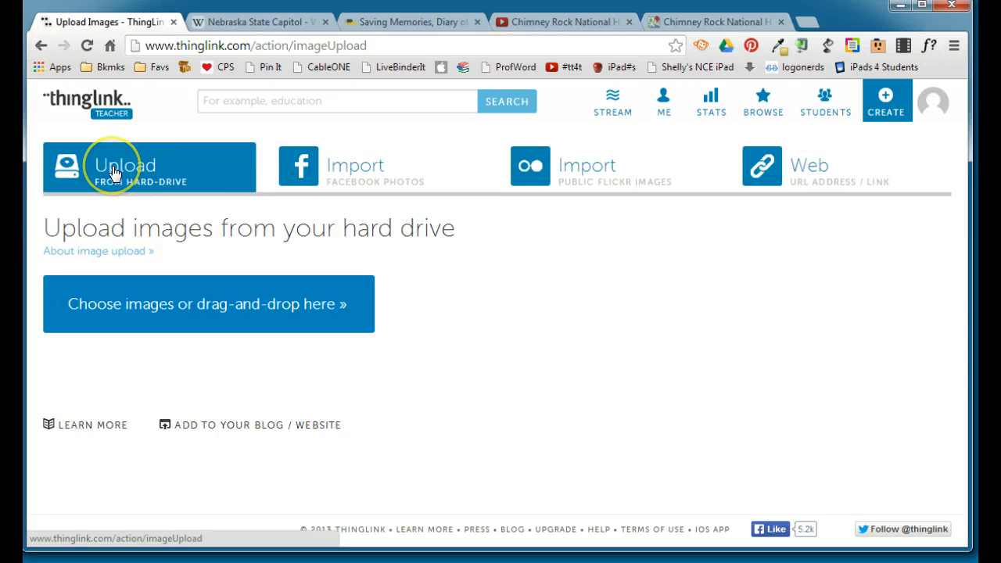
pyautogui.click(165, 310)
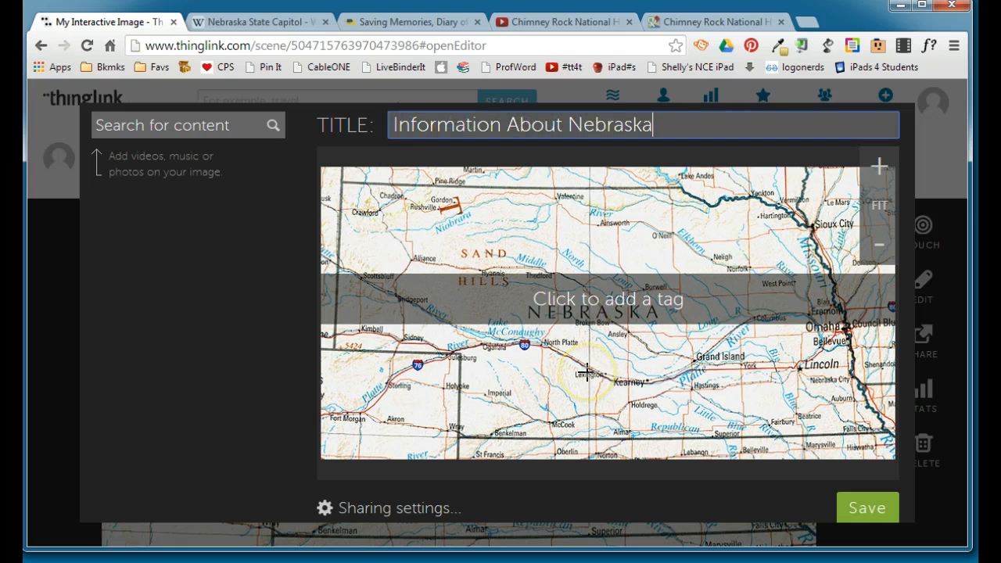
pyautogui.click(586, 371)
pyautogui.click(615, 365)
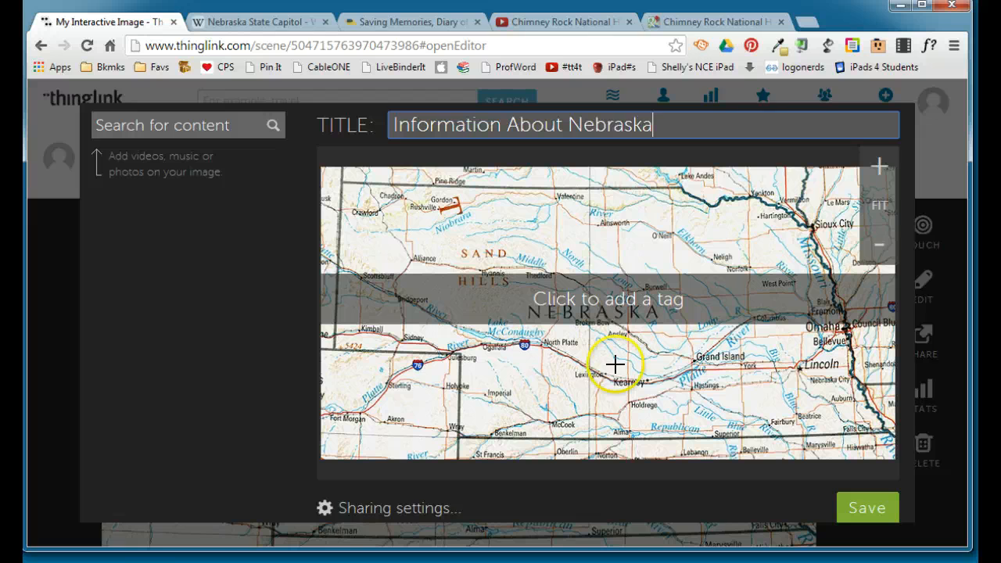
# Place a tag at Lincoln on the map and give it the red icon with a white ring.
pyautogui.click(795, 366)
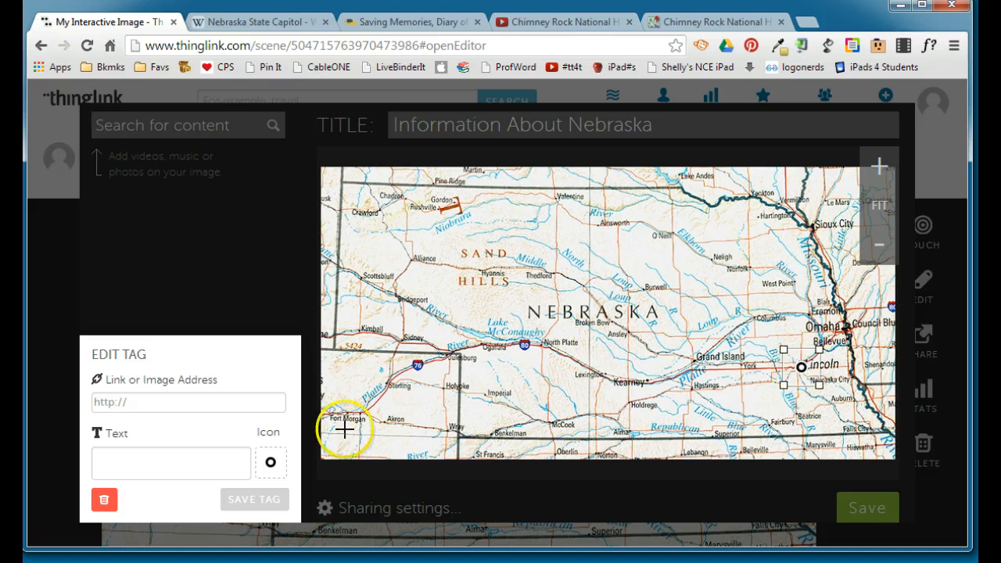
pyautogui.click(270, 463)
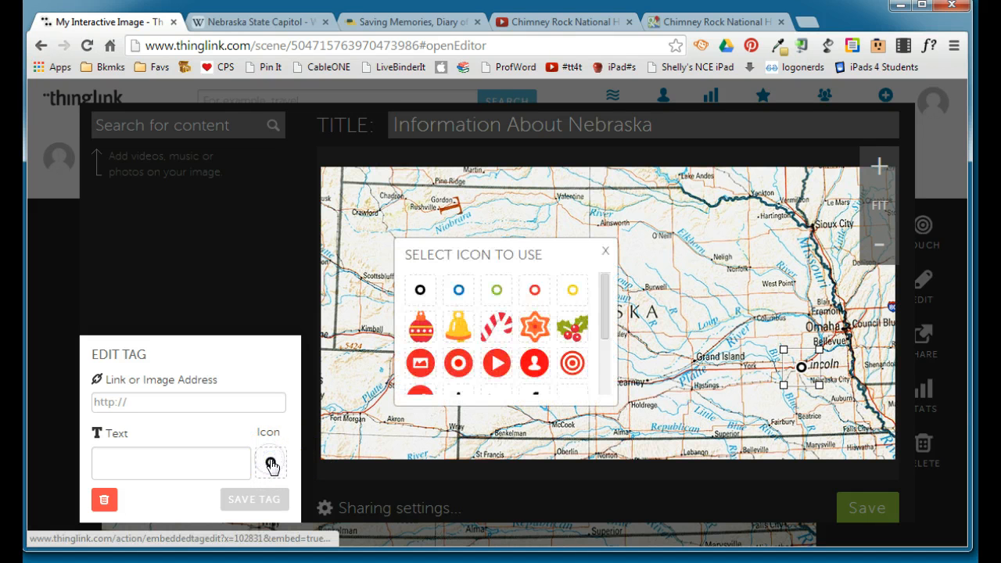
pyautogui.scroll(-1, 603, 299)
pyautogui.moveTo(602, 300)
pyautogui.mouseDown()
pyautogui.moveTo(606, 371)
pyautogui.moveTo(613, 312)
pyautogui.mouseUp()
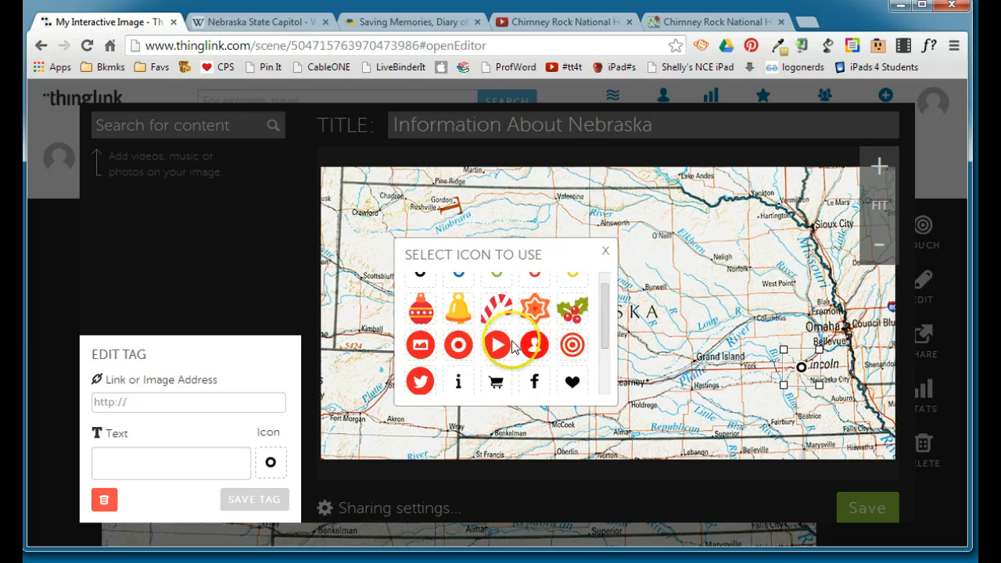
pyautogui.click(457, 347)
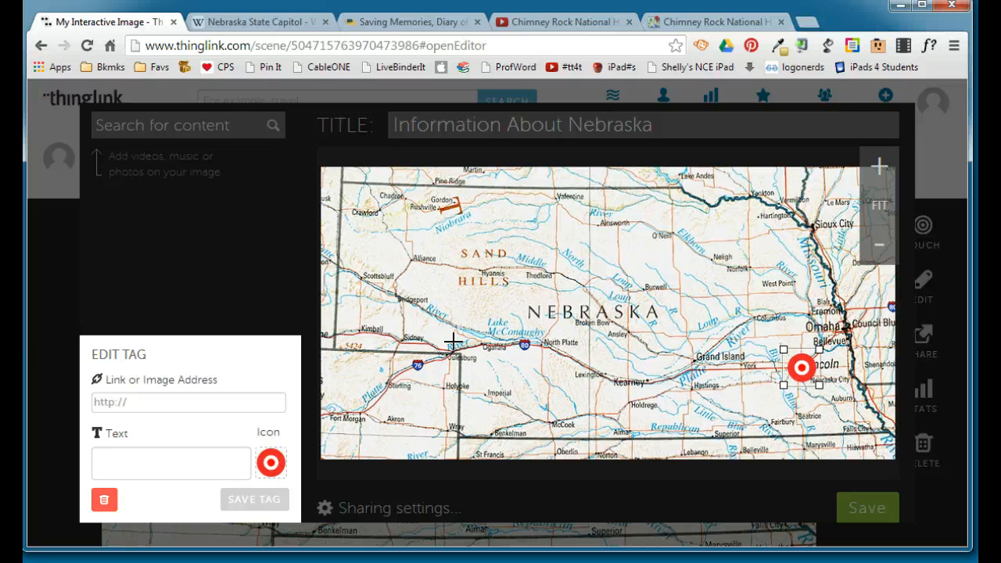
# Copy the address of the Nebraska State Capitol Wikipedia article, set it as the Lincoln tag's link and save the tag.
pyautogui.click(273, 27)
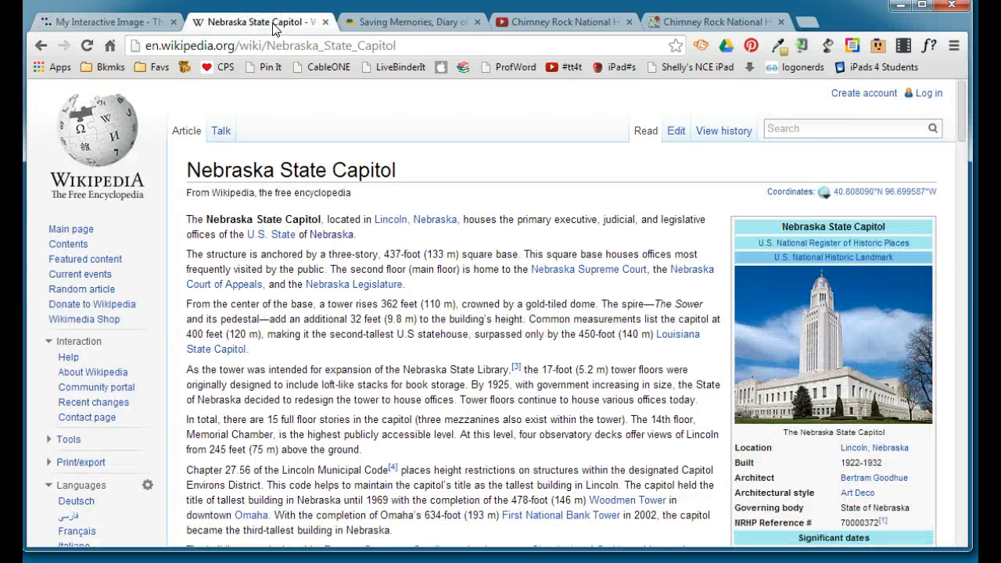
pyautogui.click(279, 47)
pyautogui.hotkey('ctrl', 'c')
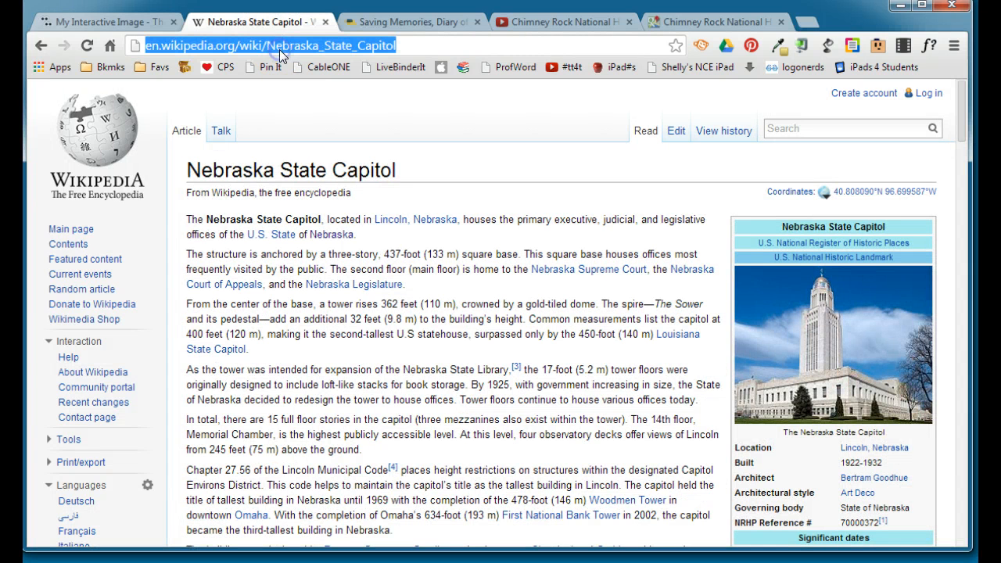
pyautogui.click(109, 22)
pyautogui.click(118, 403)
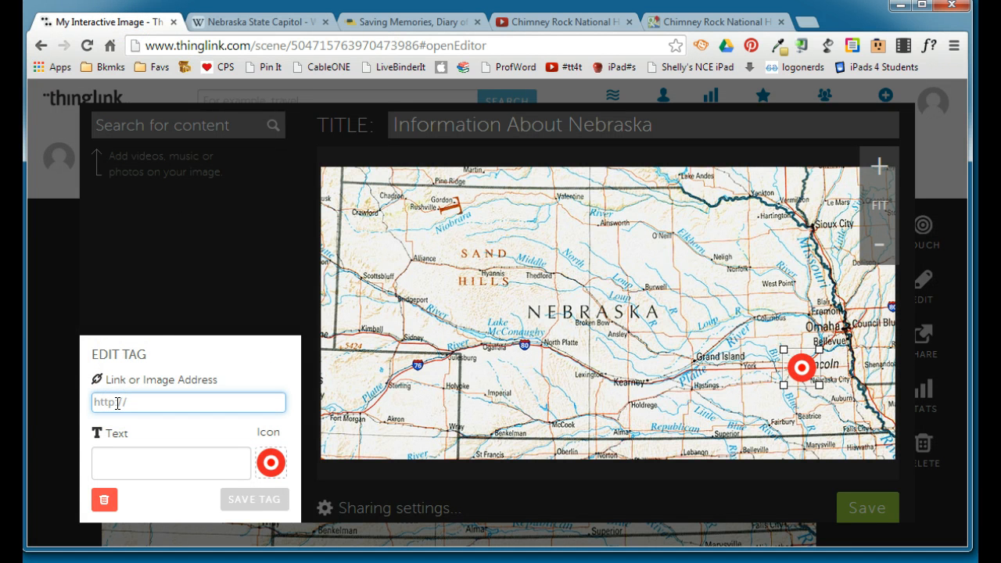
pyautogui.hotkey('ctrl', 'v')
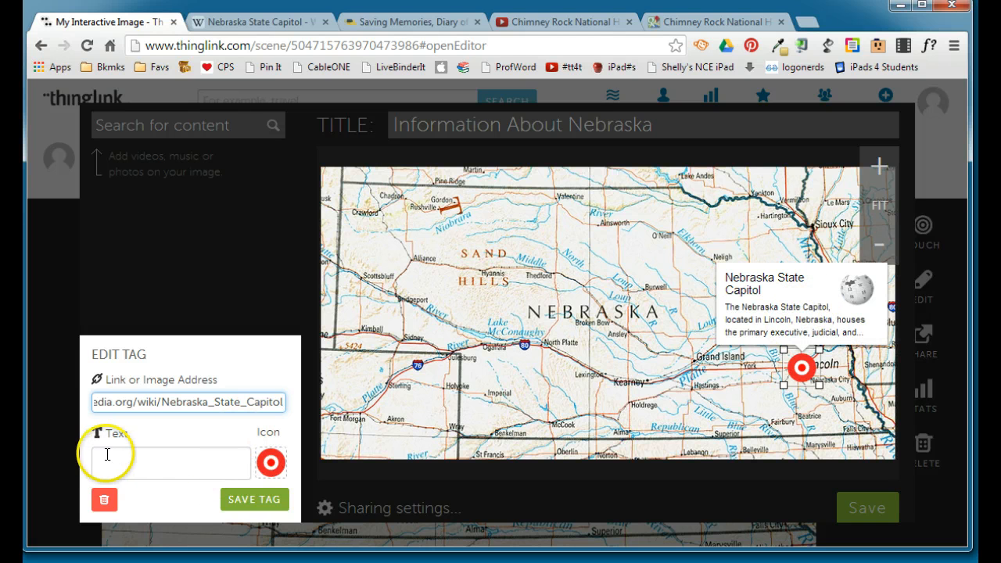
pyautogui.click(252, 505)
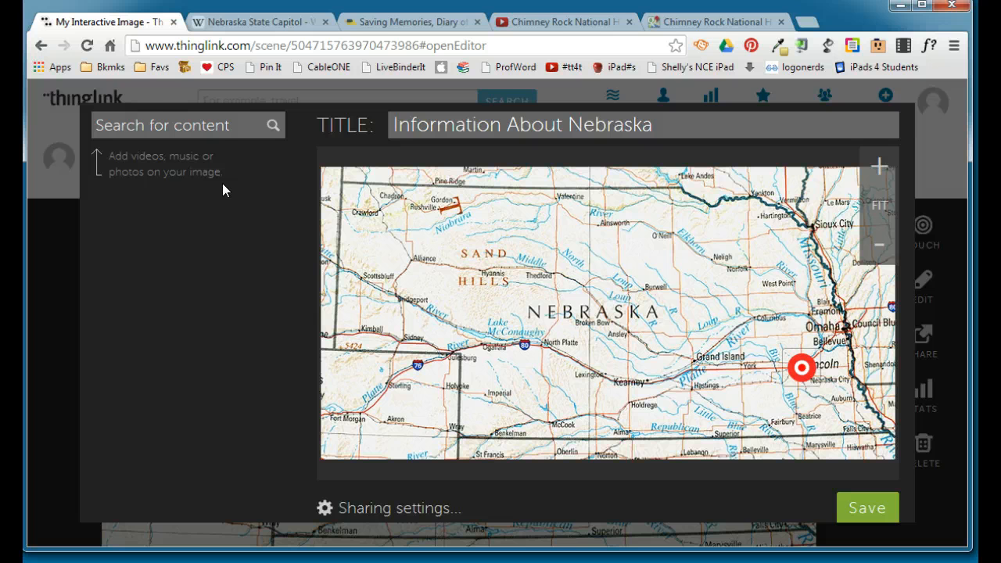
# Search for content with "Sandhills Crane" and look through the list of results.
pyautogui.click(159, 125)
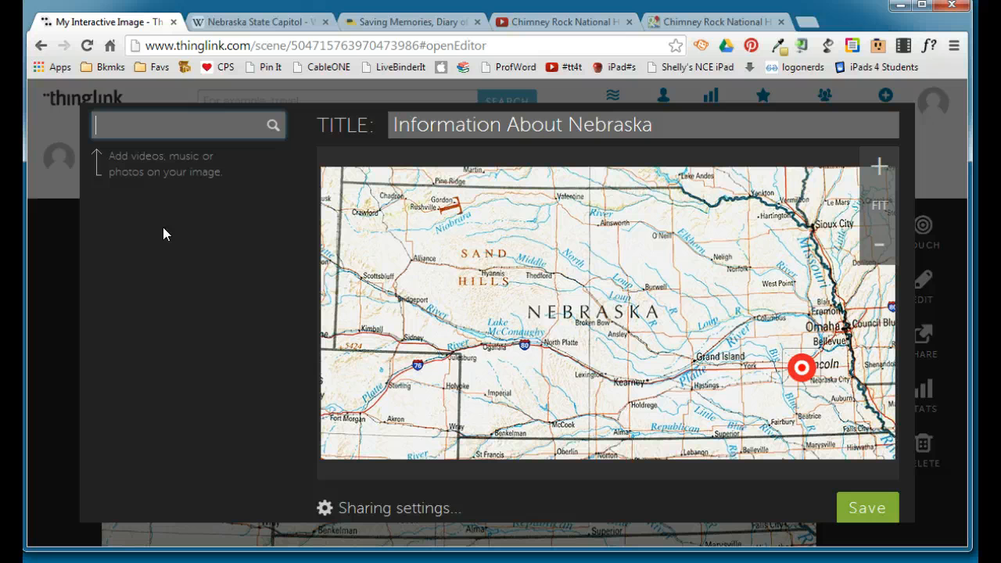
pyautogui.write('Sandhills Crane')
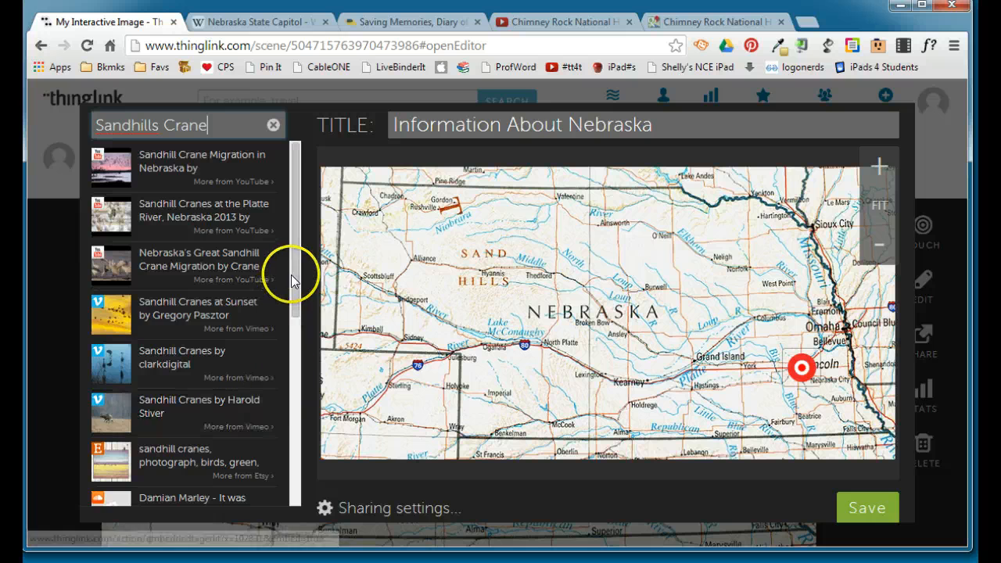
pyautogui.moveTo(295, 268); pyautogui.dragTo(295, 376)
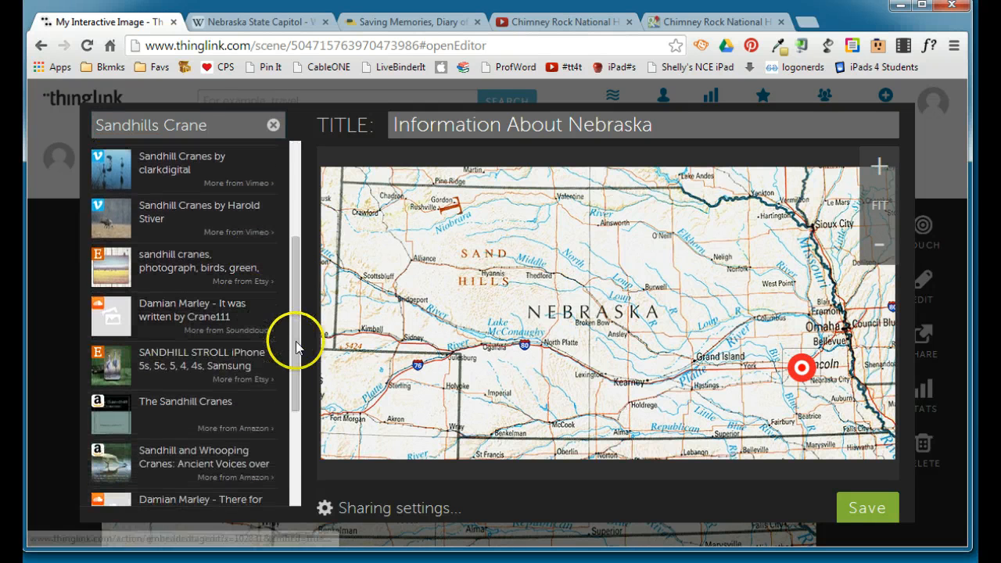
pyautogui.moveTo(290, 380)
pyautogui.mouseDown()
pyautogui.moveTo(294, 478)
pyautogui.moveTo(307, 369)
pyautogui.moveTo(296, 229)
pyautogui.mouseUp()
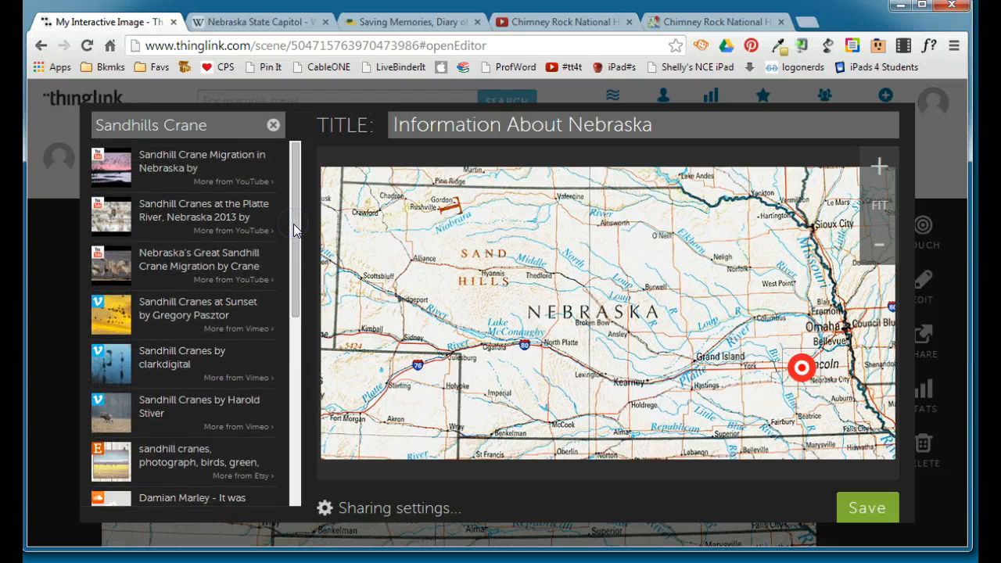
# Add the "Sandhill Crane Migration in Nebraska" video as a tag with the red play icon between Kearney and Hastings, and save it.
pyautogui.click(173, 173)
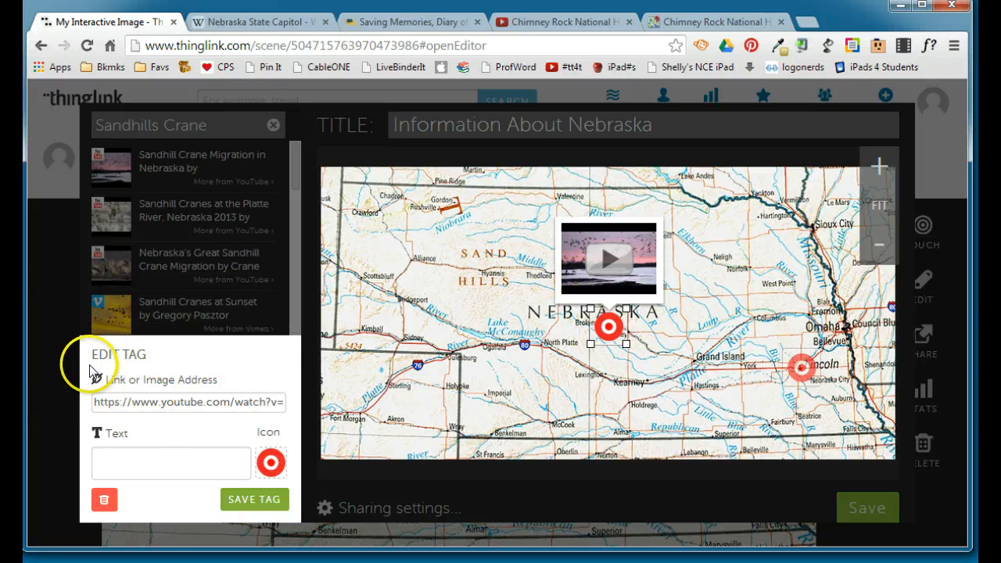
pyautogui.click(271, 464)
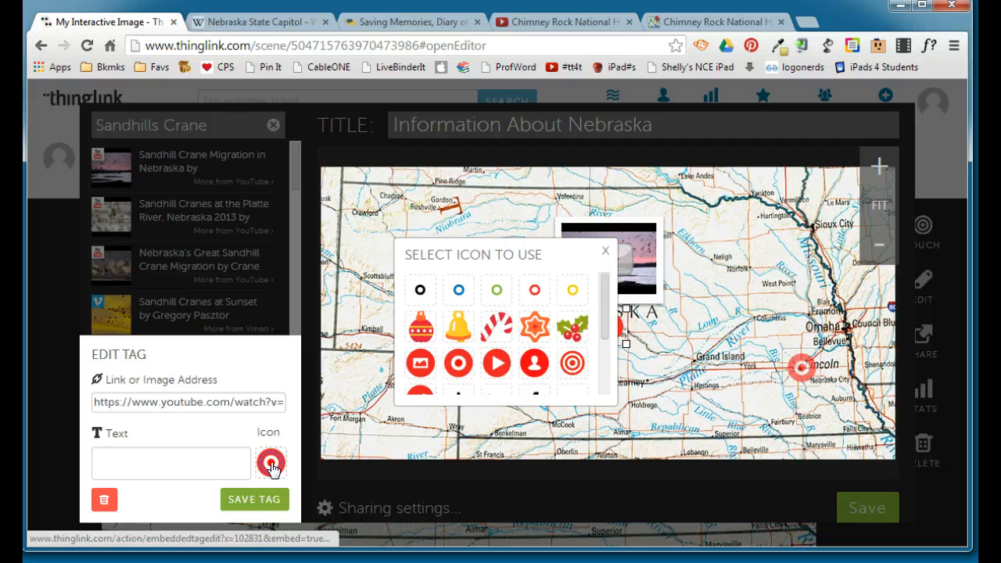
pyautogui.click(493, 364)
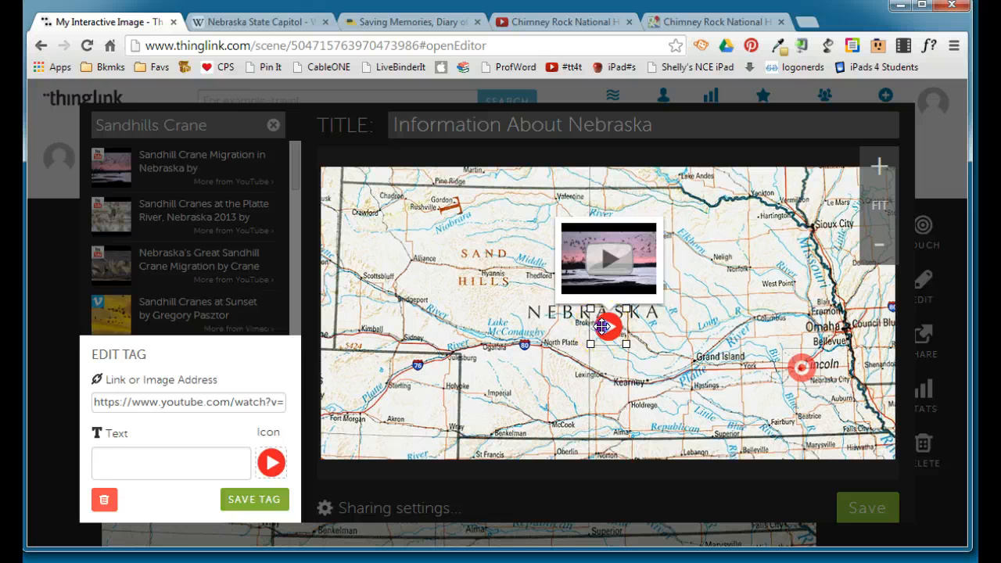
pyautogui.moveTo(602, 327); pyautogui.dragTo(670, 377)
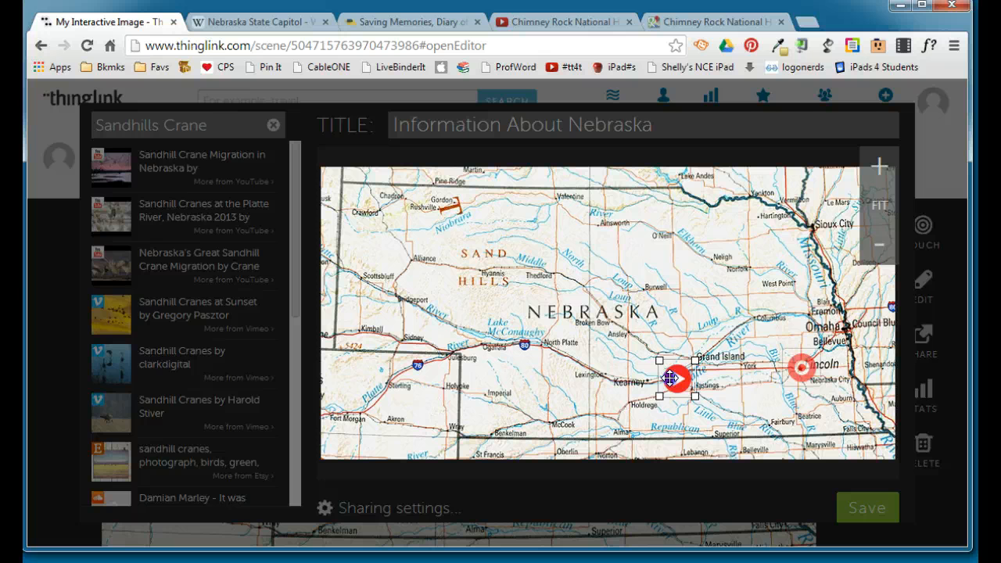
pyautogui.moveTo(670, 378); pyautogui.dragTo(670, 378)
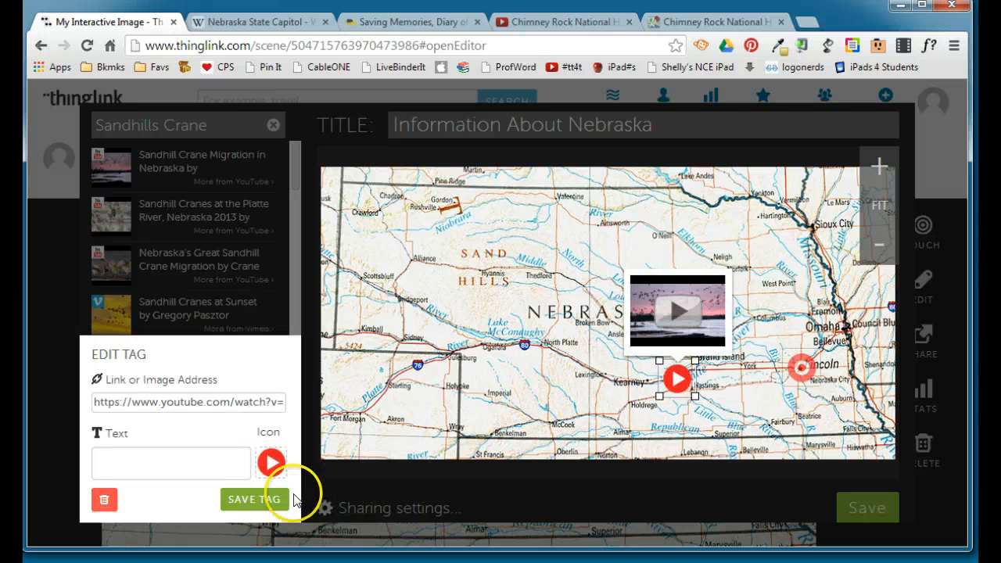
pyautogui.click(266, 500)
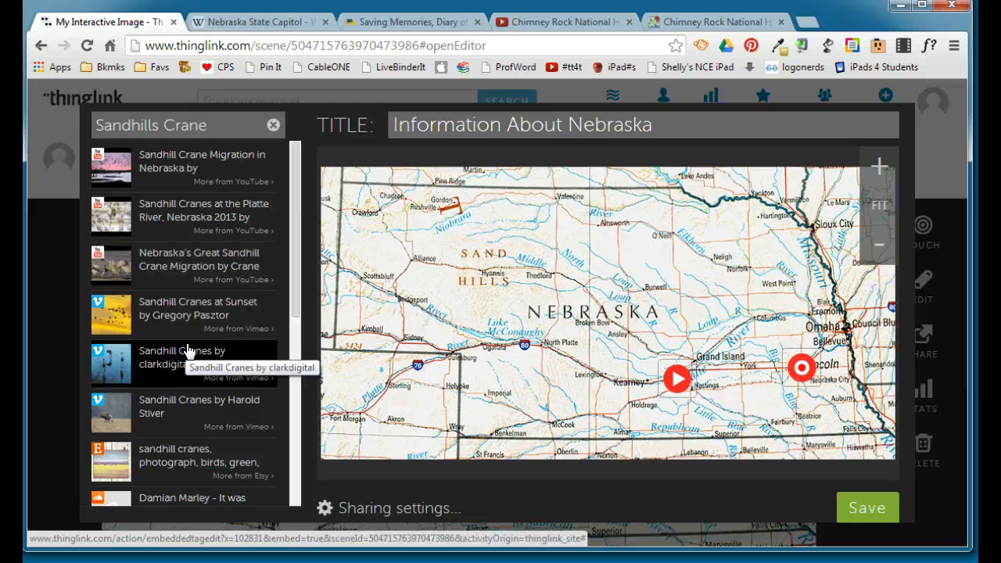
# Switch to the YouTube page of the Chimney Rock National Historic Site video and copy its share link.
pyautogui.click(566, 24)
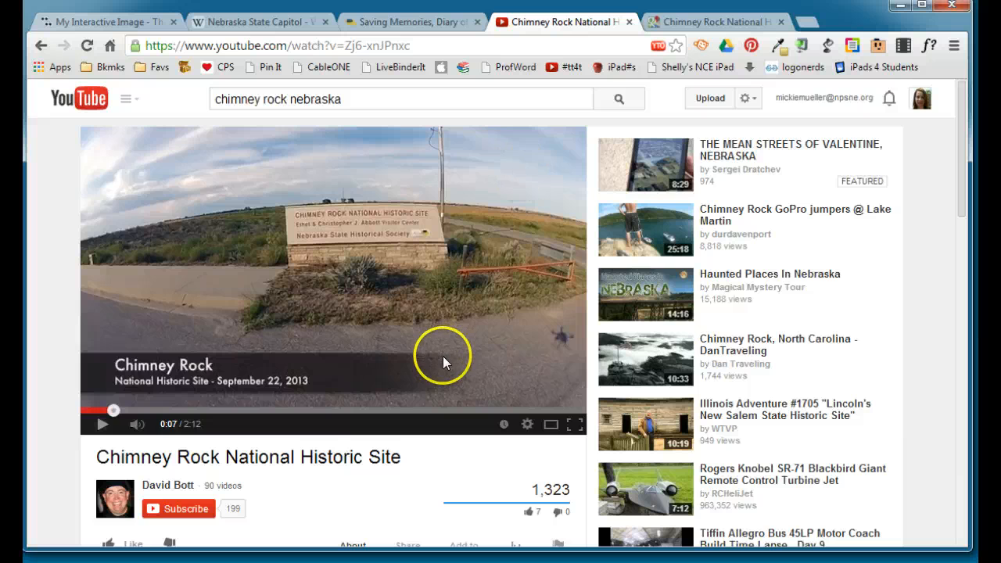
pyautogui.scroll(-3, 442, 355)
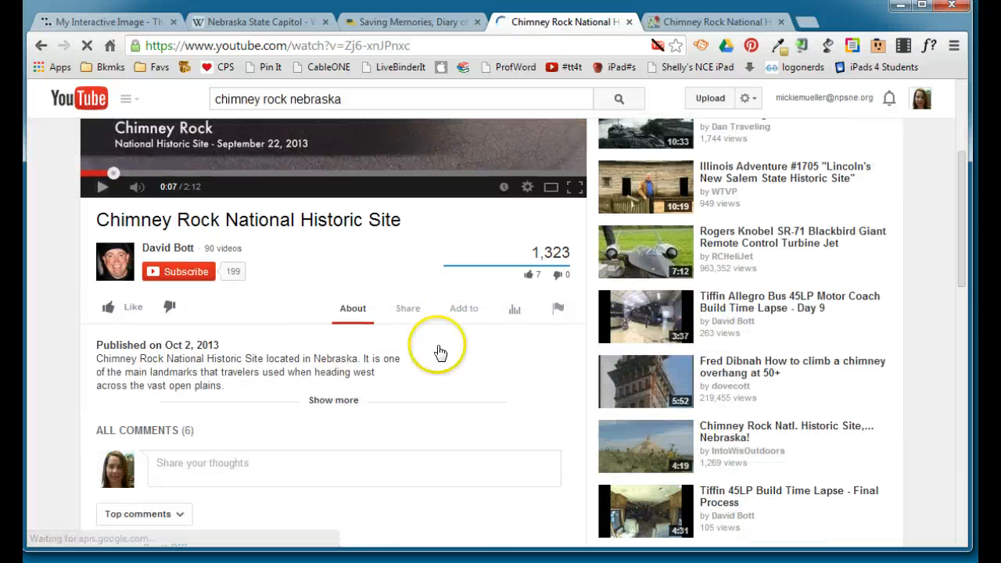
pyautogui.click(403, 317)
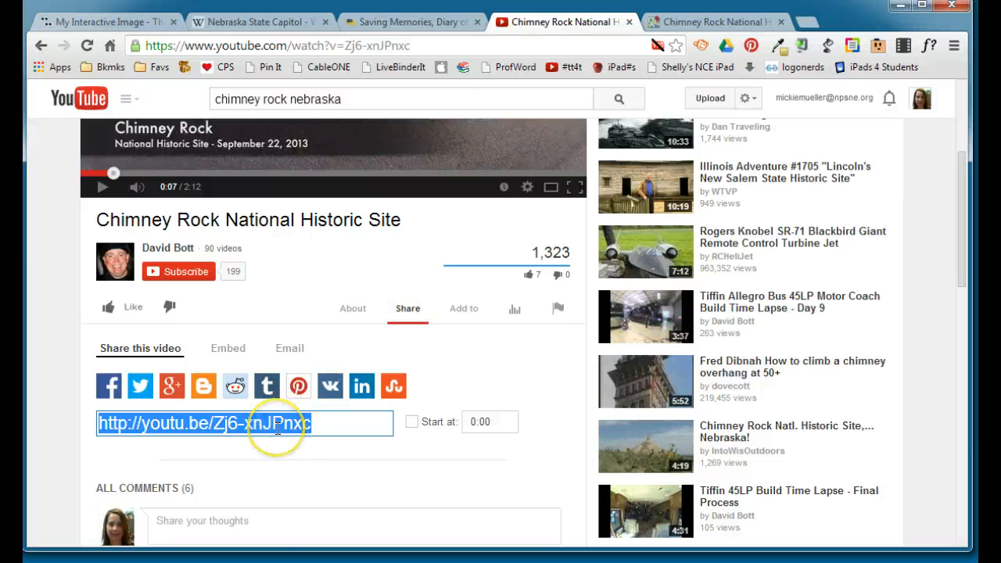
# Return to the ThingLink editor, place a tag just southwest of Bridgeport and link it to the copied Chimney Rock video address.
pyautogui.click(114, 22)
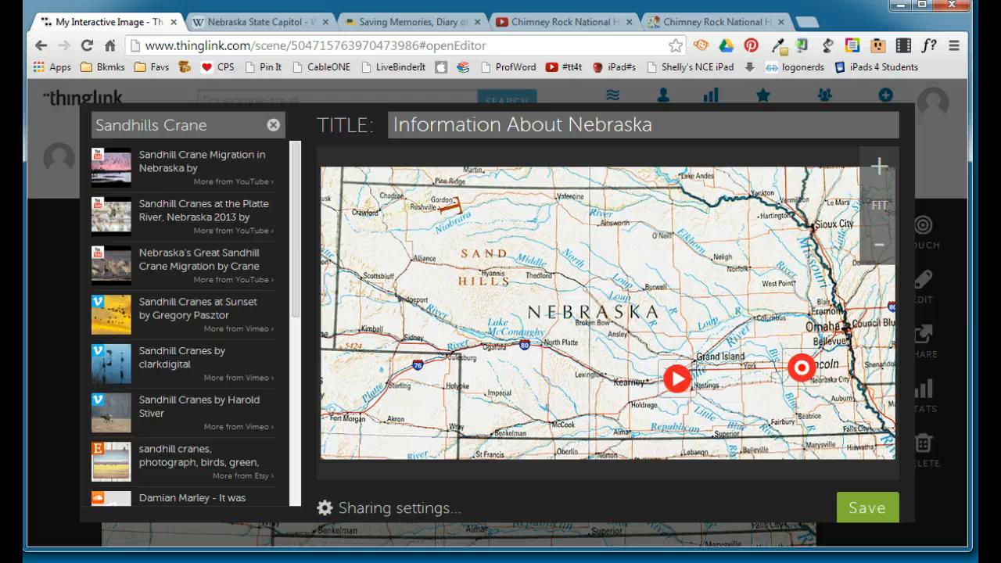
pyautogui.click(379, 308)
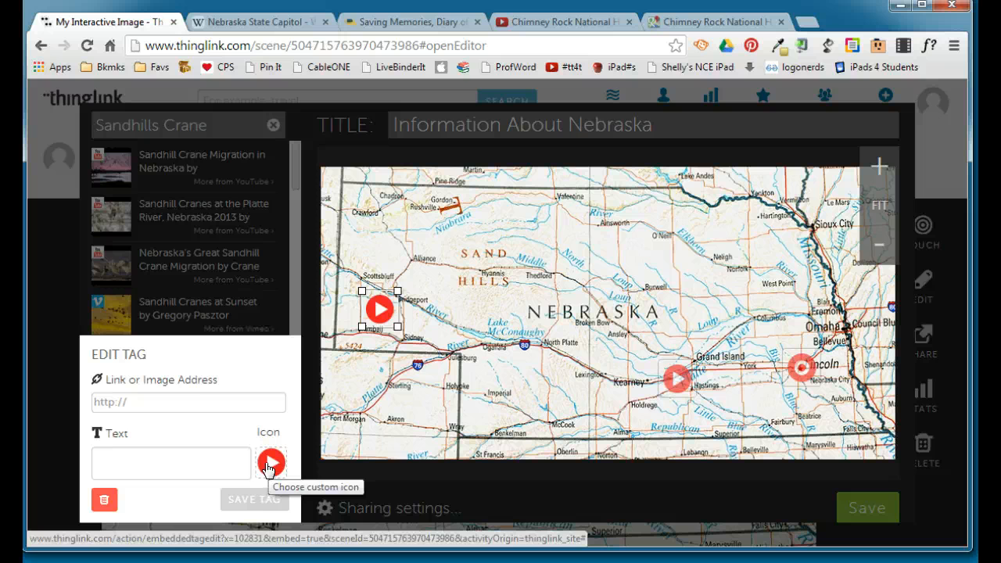
pyautogui.click(226, 401)
pyautogui.write('http://youtu.be/Zj6-xnJPxxc')
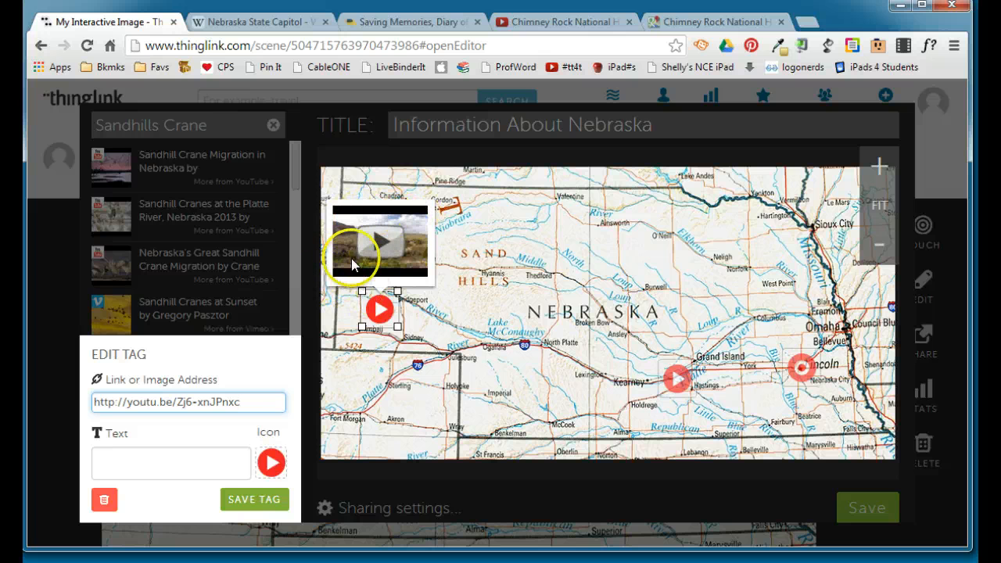
# Enter "Chimney Rock" as the text of the video tag and save the tag.
pyautogui.click(168, 456)
pyautogui.write('Ch')
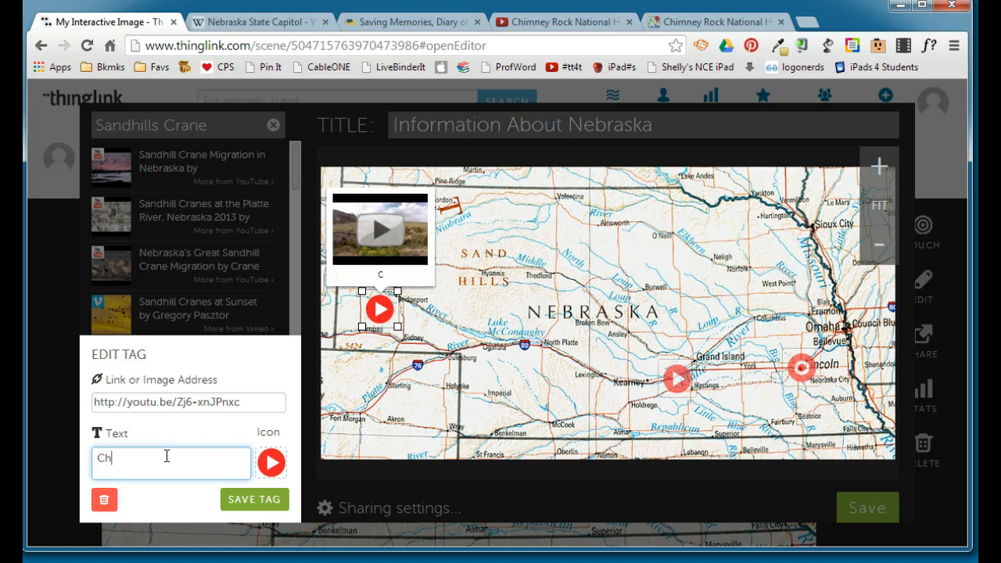
pyautogui.write('imney Rock')
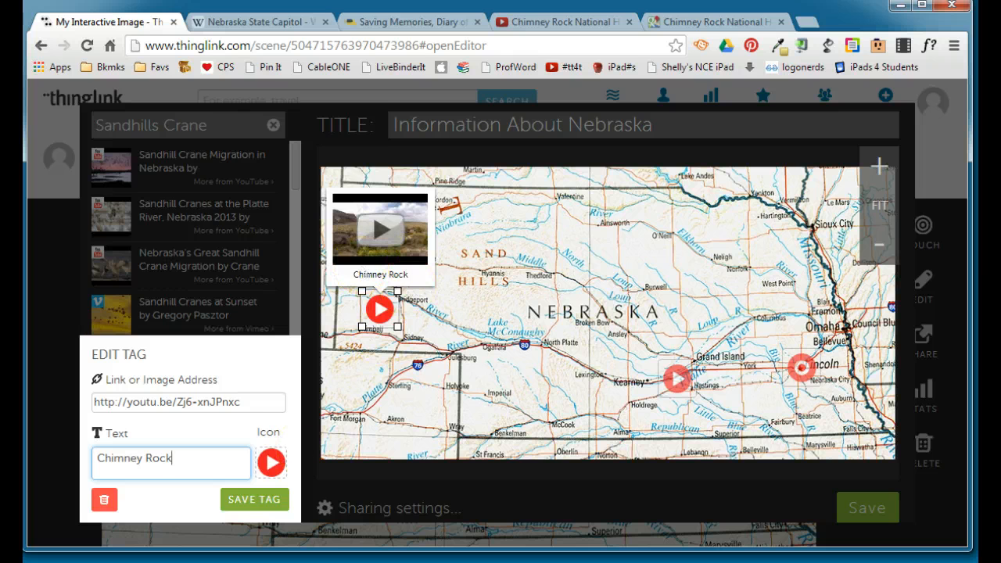
pyautogui.click(254, 498)
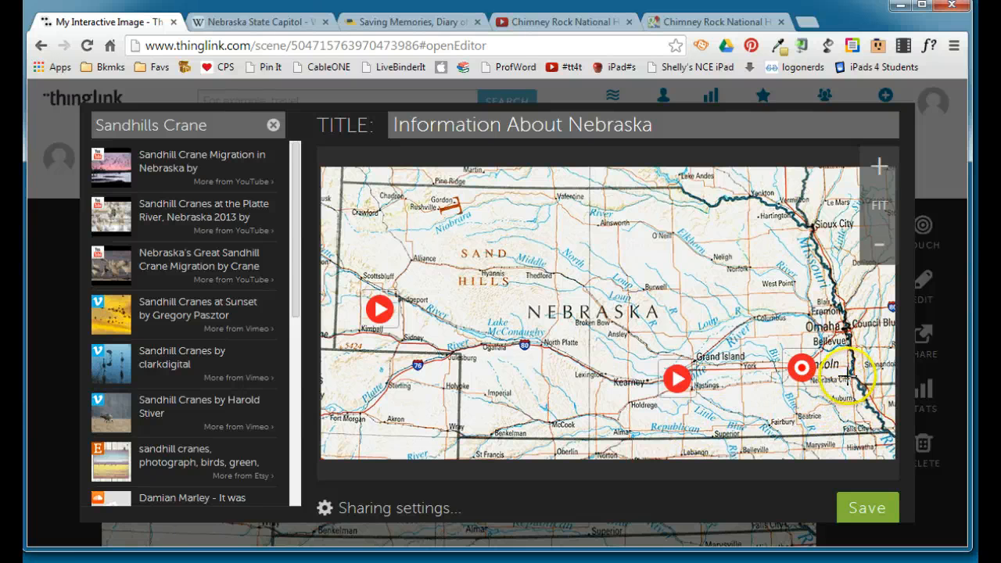
# Place a tag at Nebraska City and give it the solid red circle icon with a white ring.
pyautogui.click(849, 373)
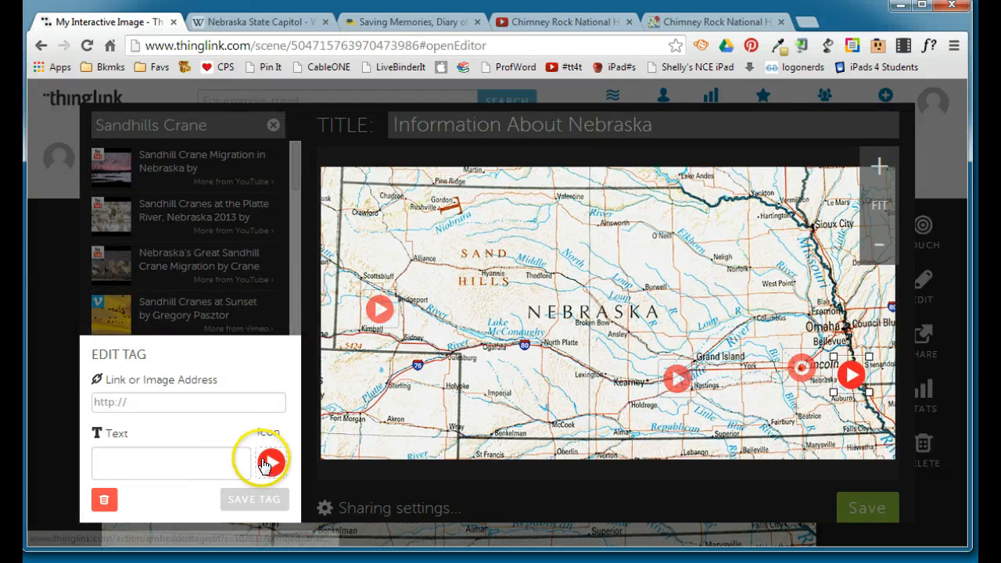
pyautogui.click(267, 464)
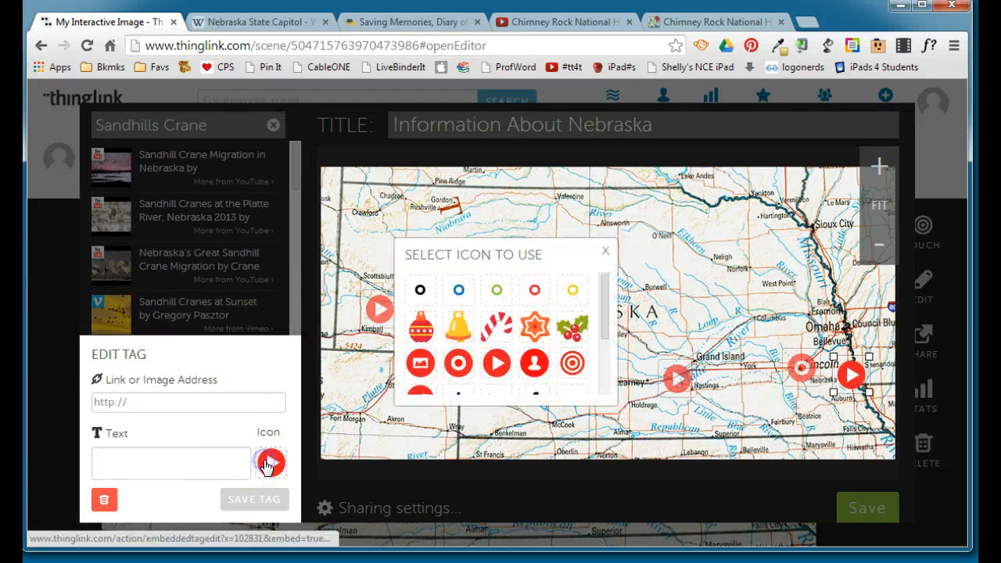
pyautogui.click(459, 364)
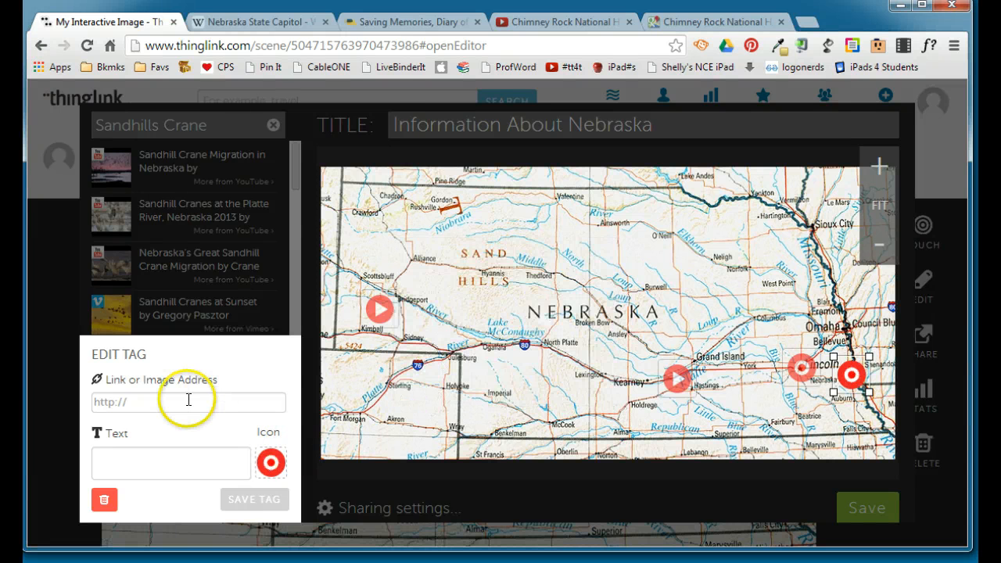
# Link the Nebraska City tag to the nebraskahistory.org Morton diary page, enter "J Sterling Morton" as its text and save it.
pyautogui.click(420, 24)
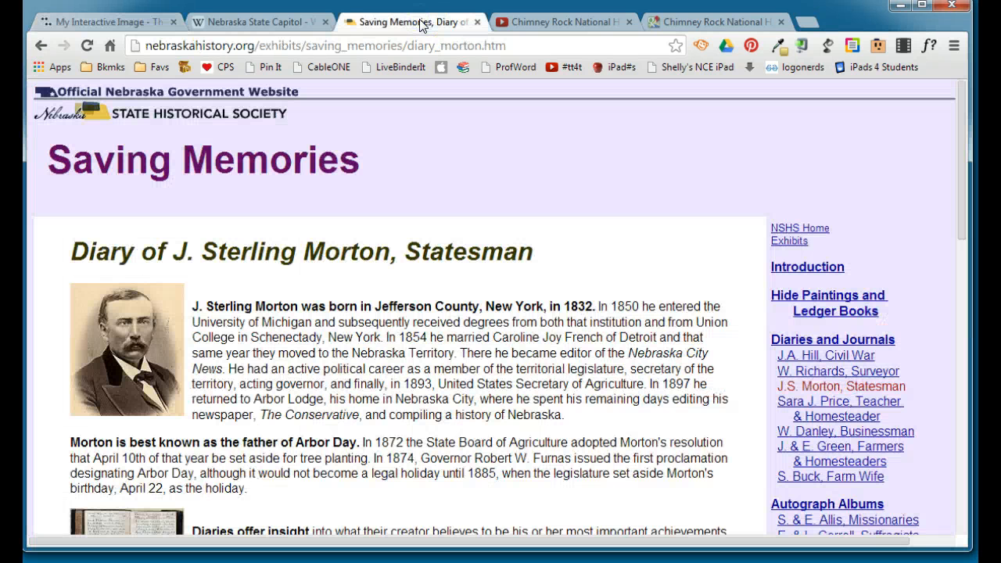
pyautogui.click(304, 44)
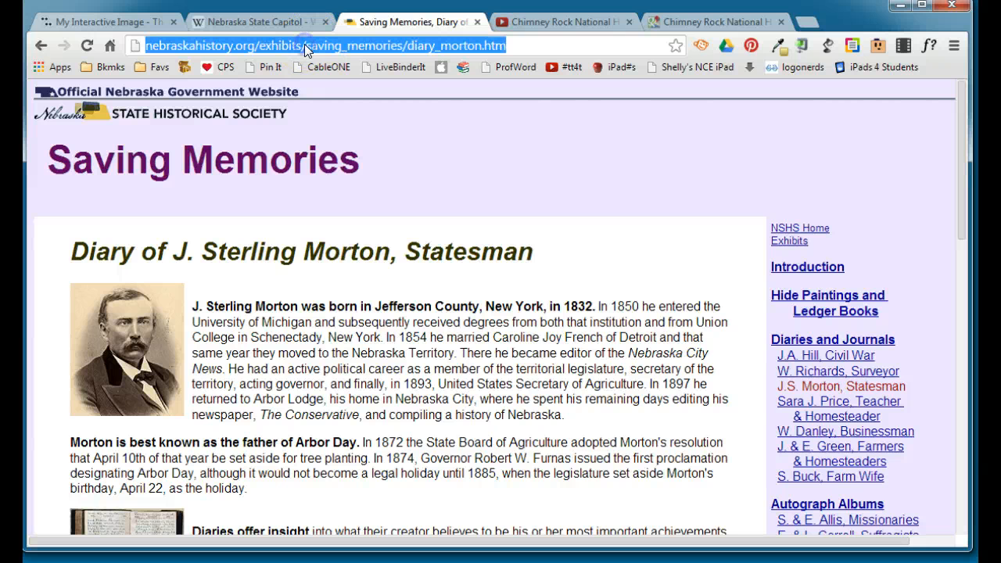
pyautogui.click(107, 22)
pyautogui.click(124, 401)
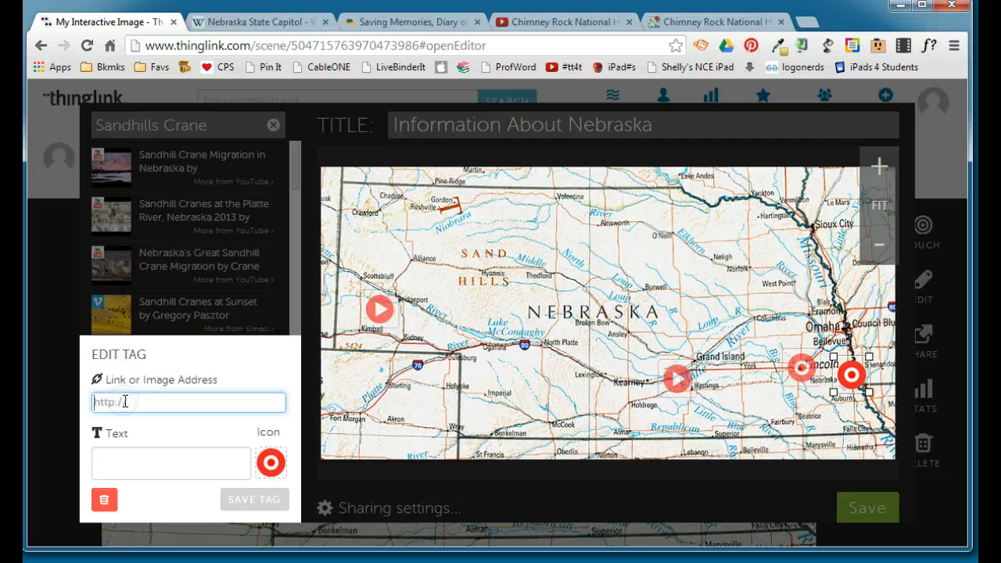
pyautogui.hotkey('ctrl', 'v')
pyautogui.click(152, 455)
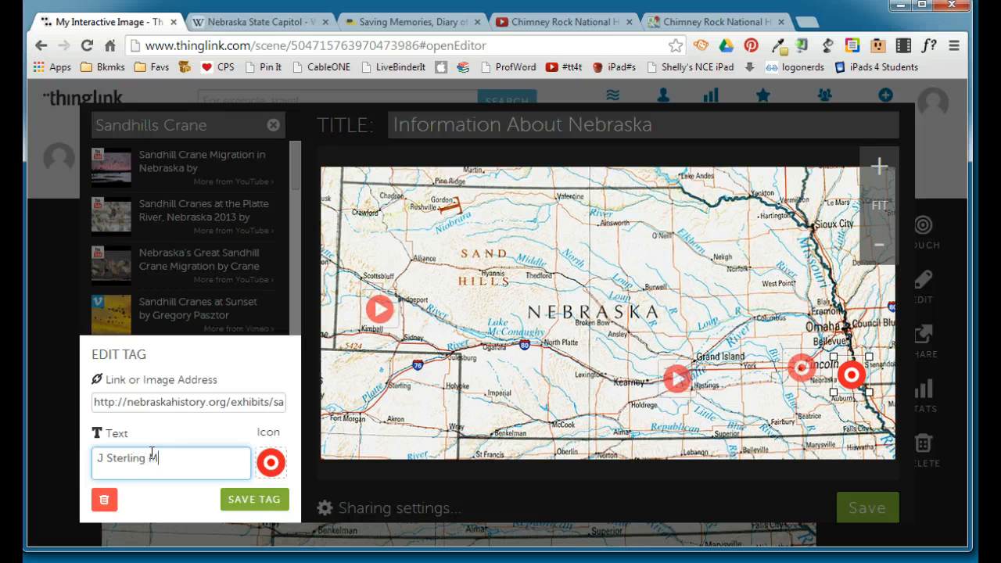
pyautogui.click(244, 497)
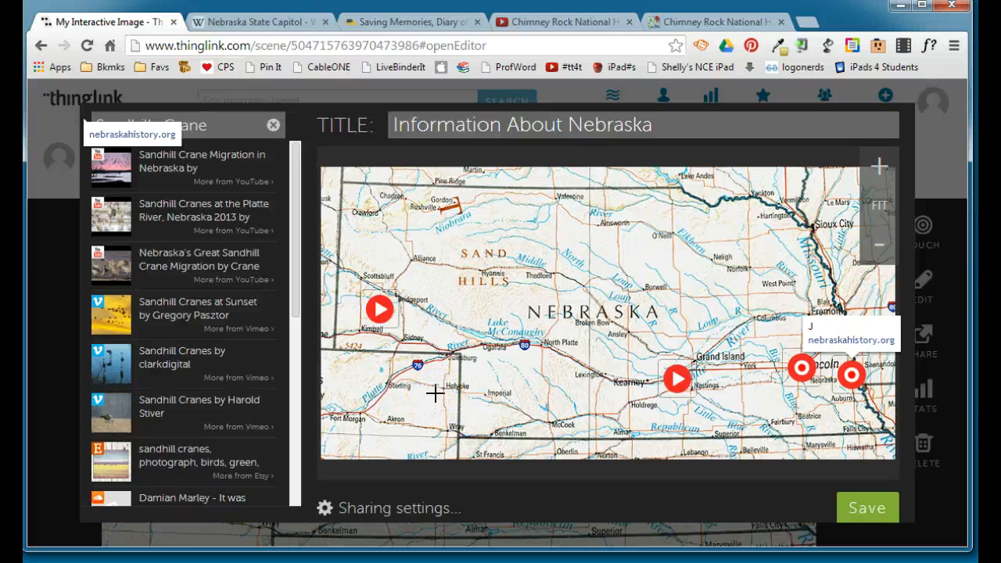
# Place a tag at Kearney and enter "Home to the Great Platte River Archway" as its text.
pyautogui.click(628, 381)
pyautogui.click(629, 382)
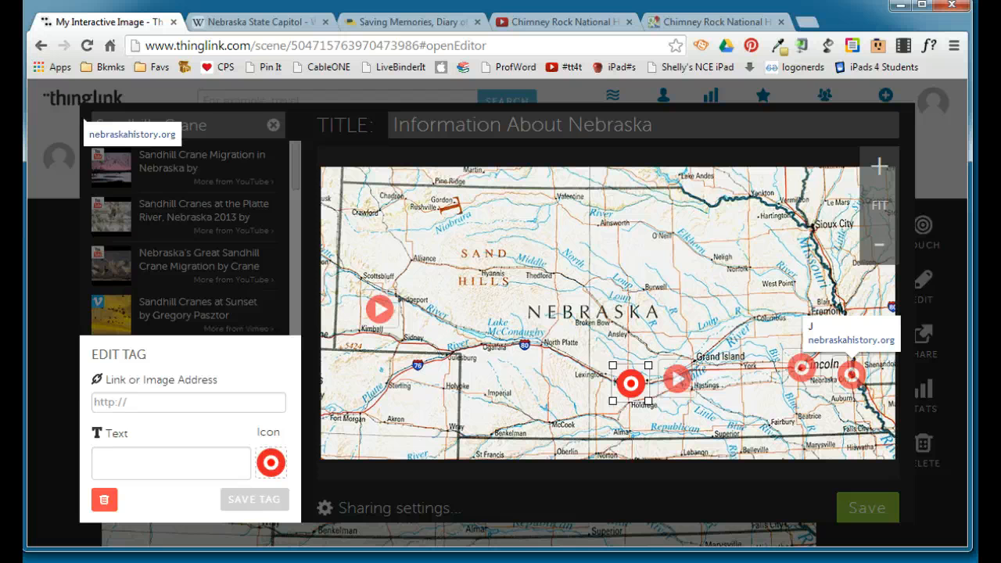
pyautogui.click(163, 462)
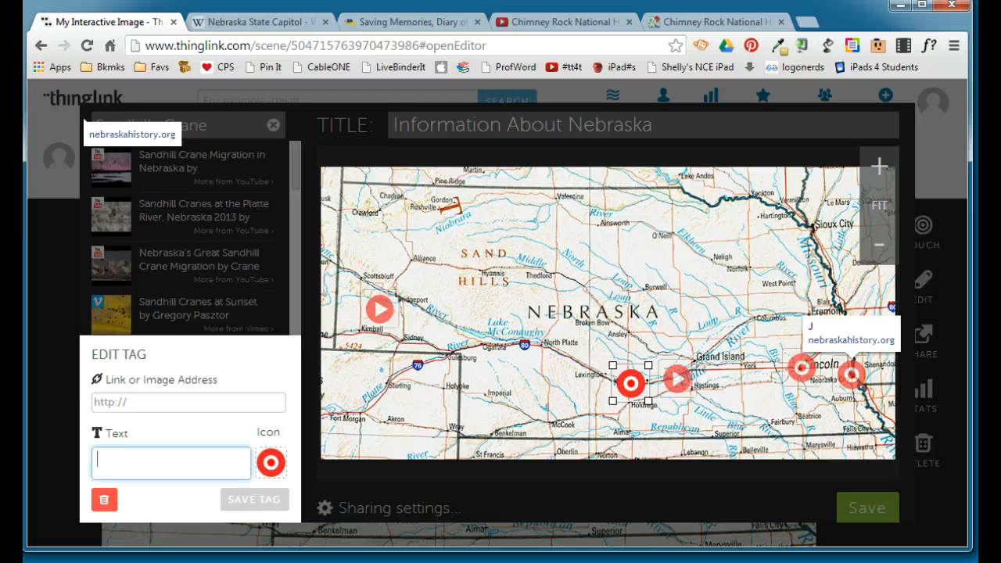
pyautogui.write('Home to the Great Platte River Archway')
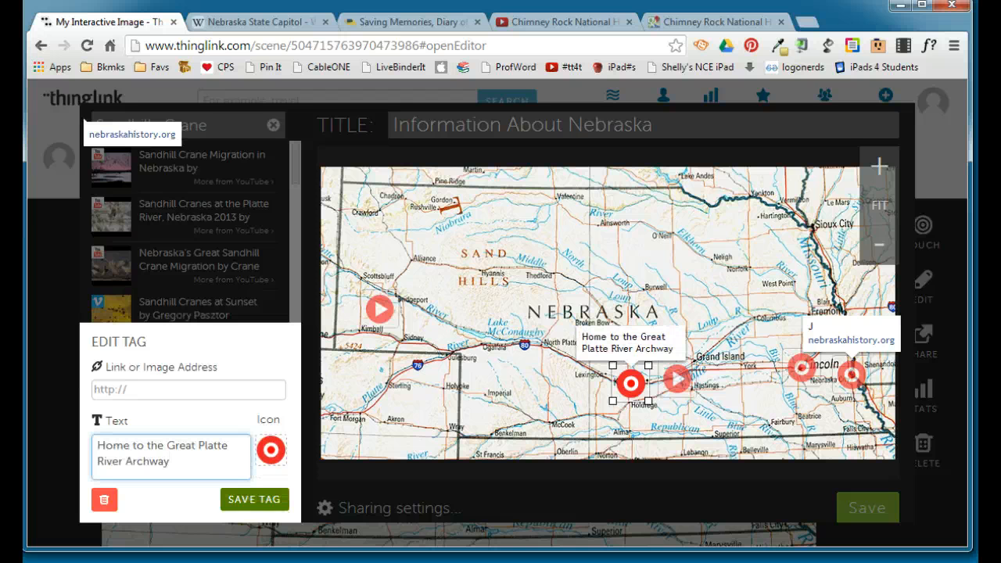
# Change the Kearney tag's icon to the small red ring and save the tag.
pyautogui.click(268, 452)
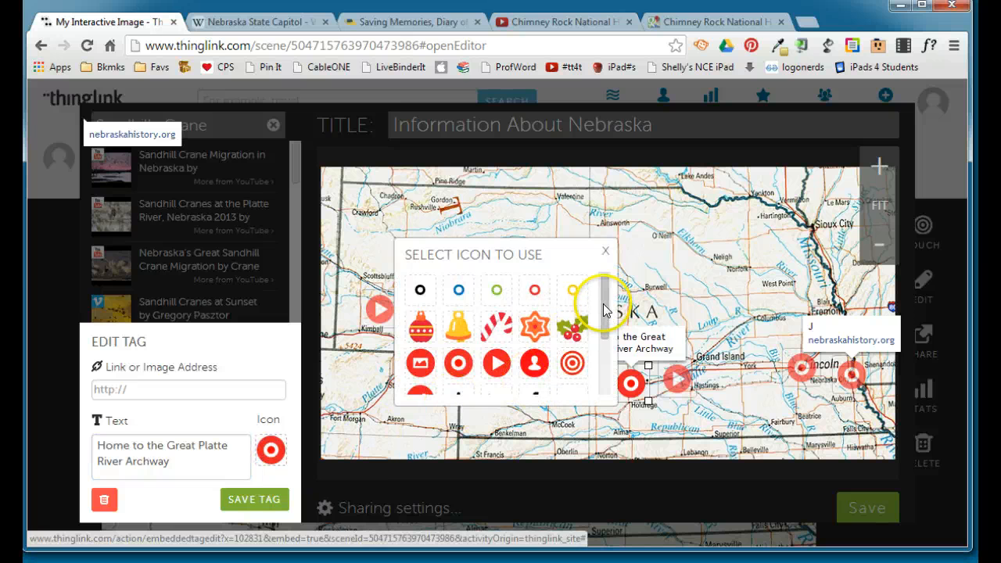
pyautogui.moveTo(603, 295)
pyautogui.mouseDown()
pyautogui.moveTo(603, 352)
pyautogui.moveTo(599, 283)
pyautogui.mouseUp()
pyautogui.click(535, 290)
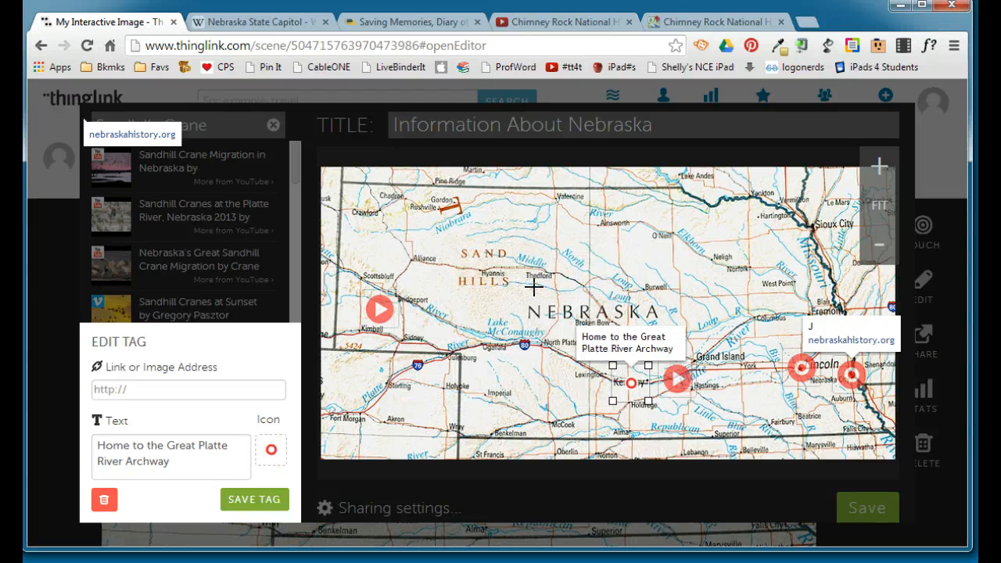
pyautogui.click(252, 500)
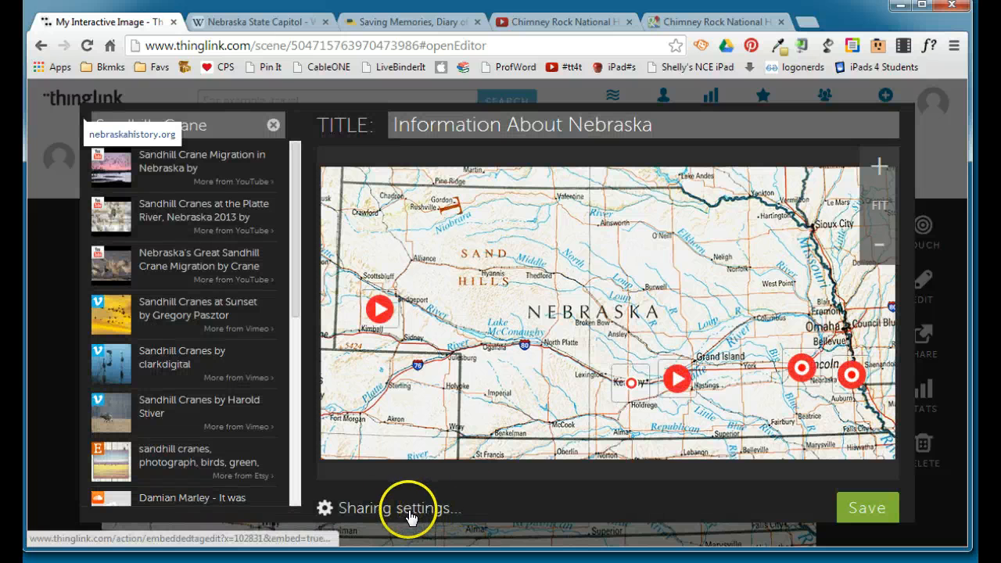
# Review the image visibility choices in the sharing settings, keep Public, and save the interactive image.
pyautogui.click(362, 509)
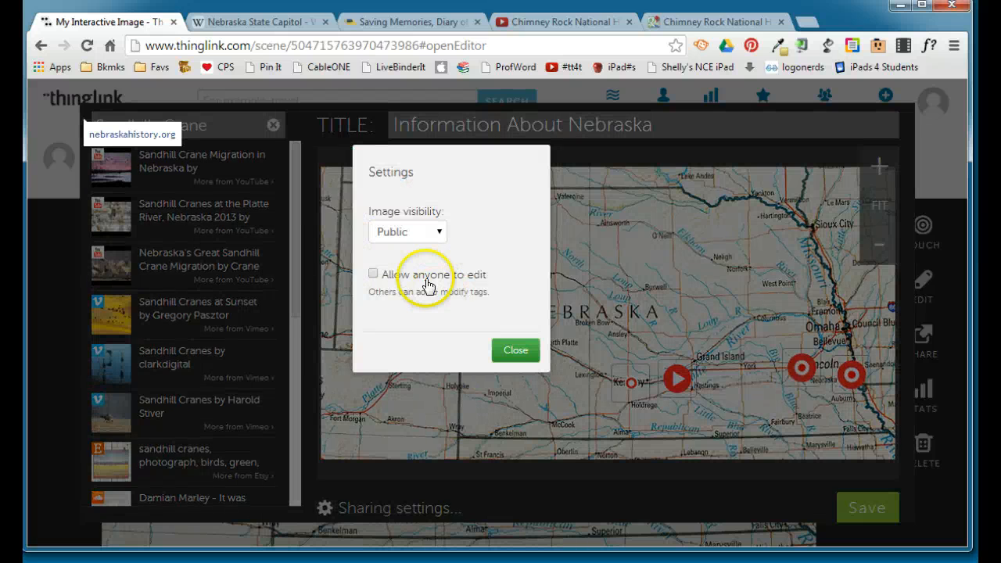
pyautogui.click(414, 233)
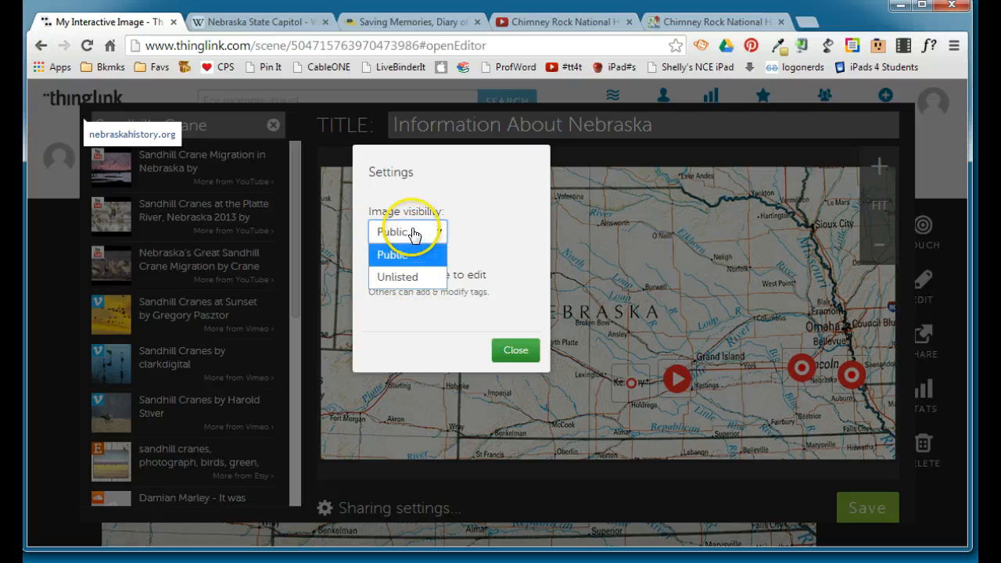
pyautogui.click(415, 233)
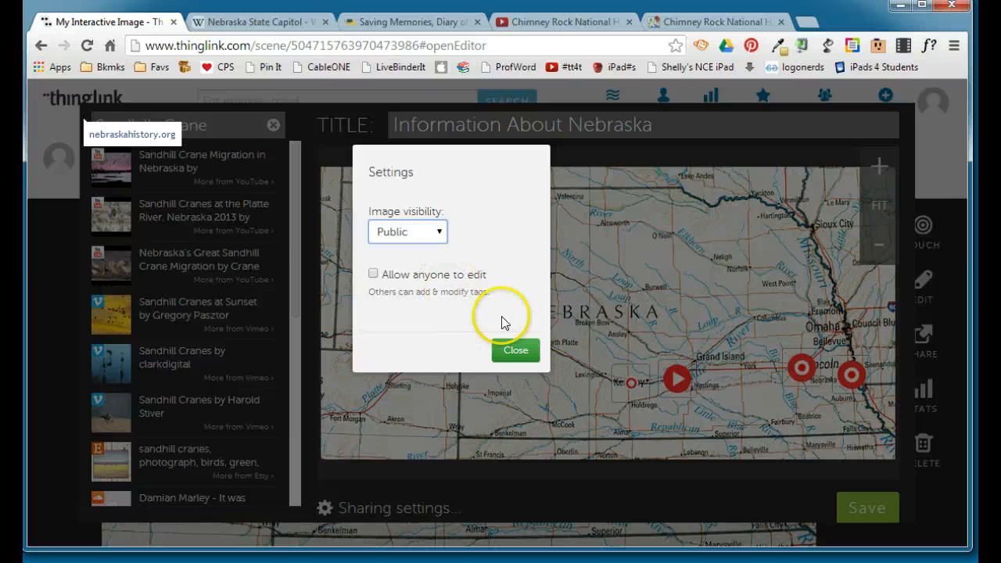
pyautogui.click(511, 353)
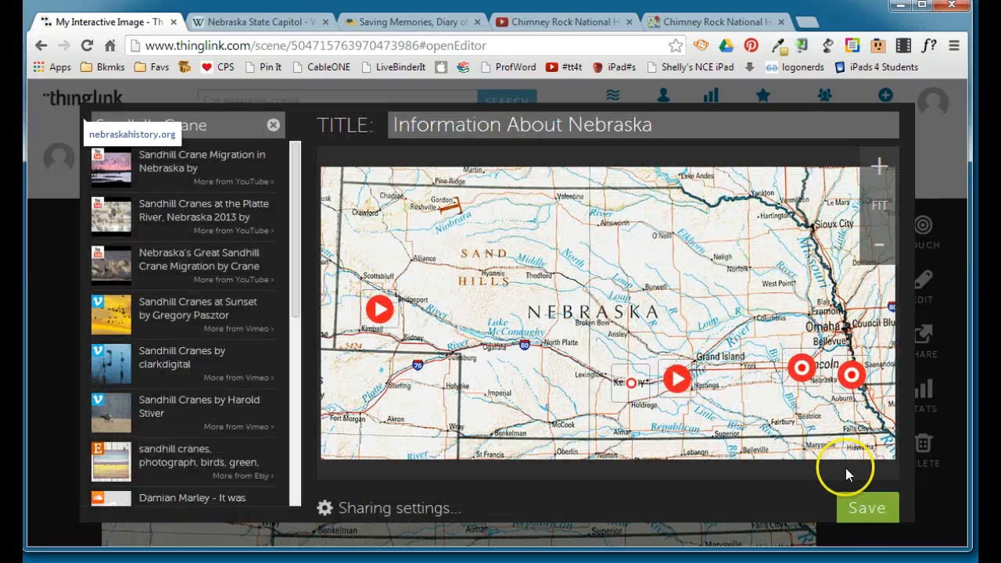
pyautogui.click(857, 512)
pyautogui.click(860, 508)
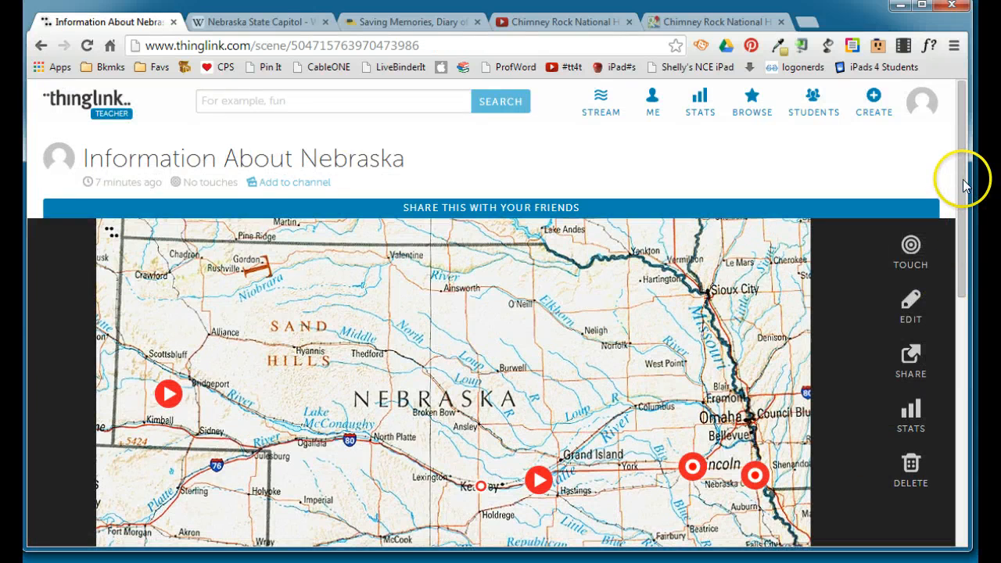
# Preview the J Sterling Morton and Lincoln tags, open the linked Nebraska State Capitol article and return to the map.
pyautogui.moveTo(968, 175); pyautogui.dragTo(967, 216)
pyautogui.moveTo(752, 377)
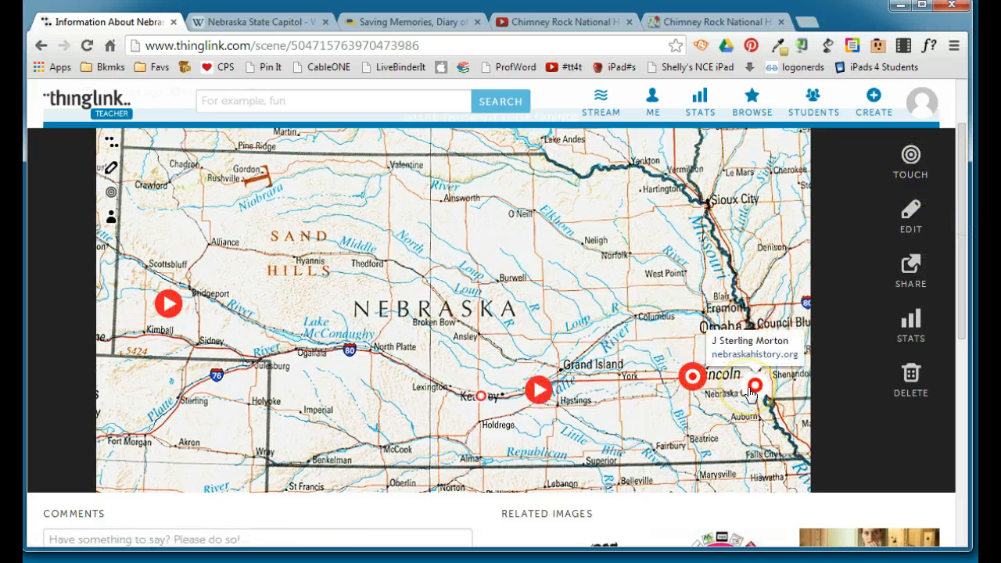
pyautogui.moveTo(693, 379)
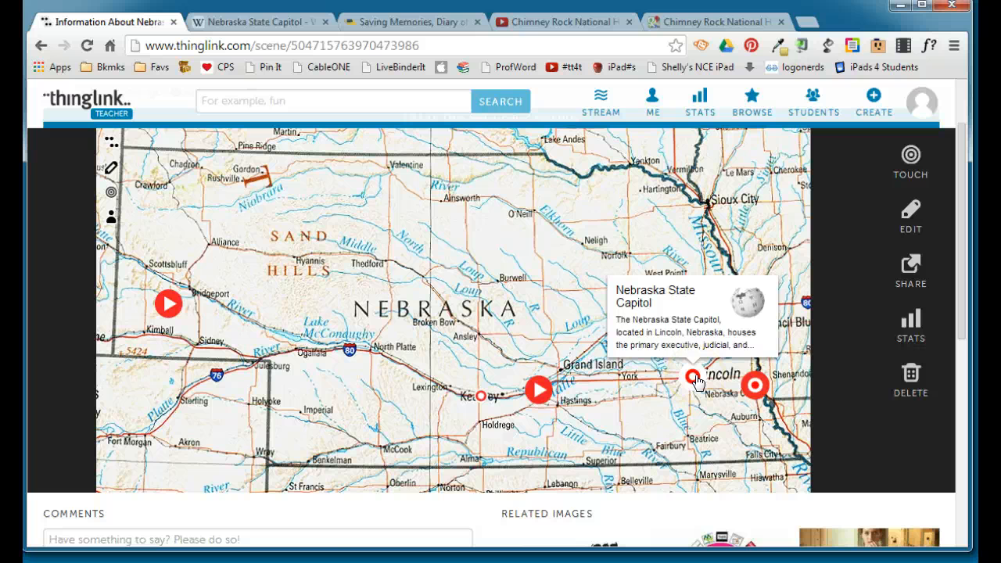
pyautogui.click(672, 325)
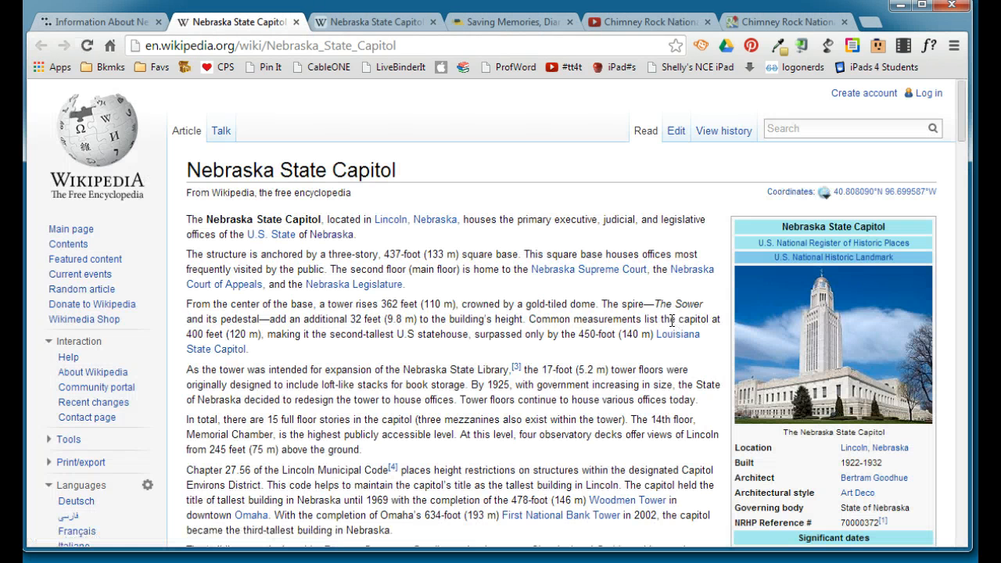
pyautogui.click(89, 21)
# Play the Sandhill Crane Migration video from its tag, pause it and close the player.
pyautogui.moveTo(534, 393)
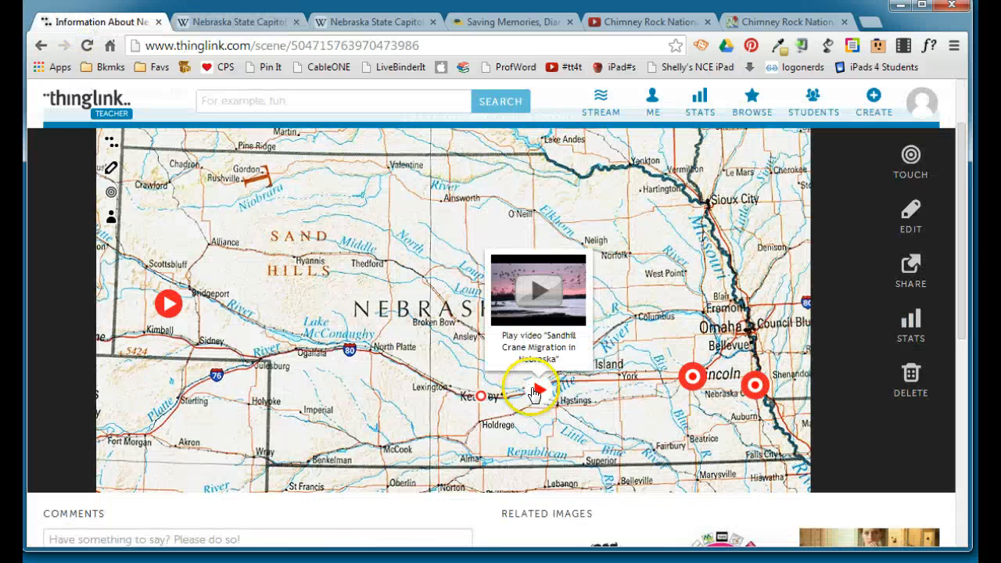
pyautogui.click(529, 294)
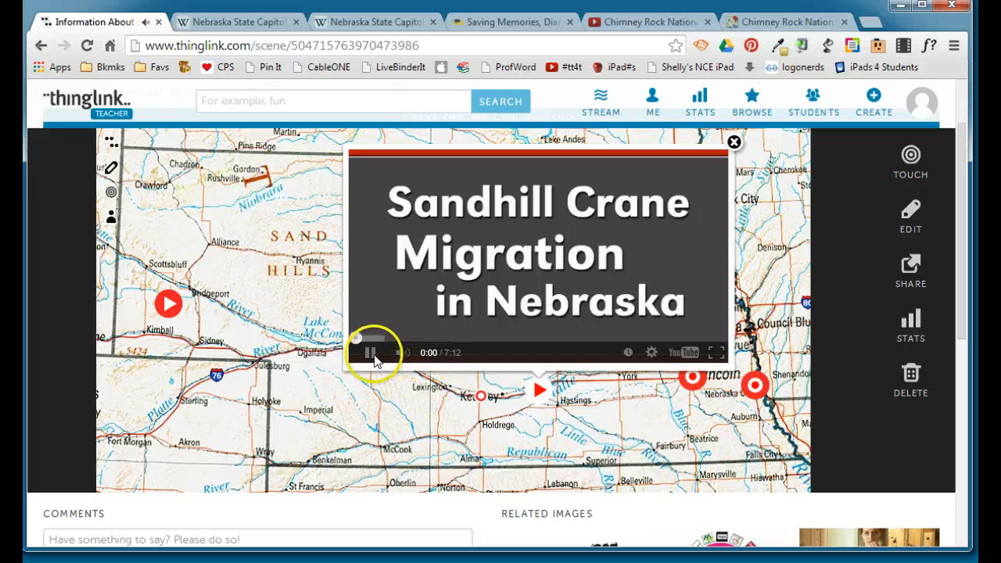
pyautogui.click(372, 355)
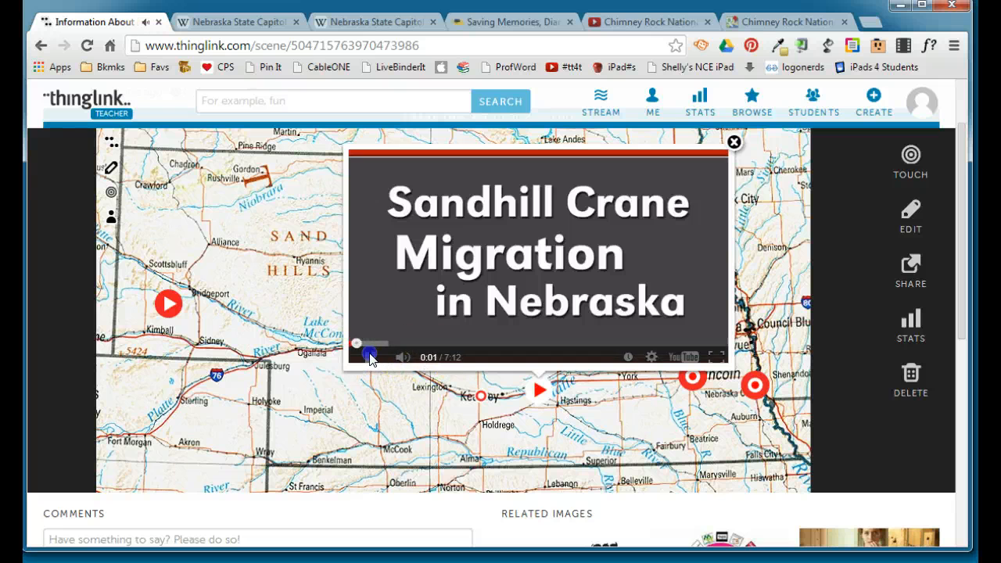
pyautogui.click(732, 144)
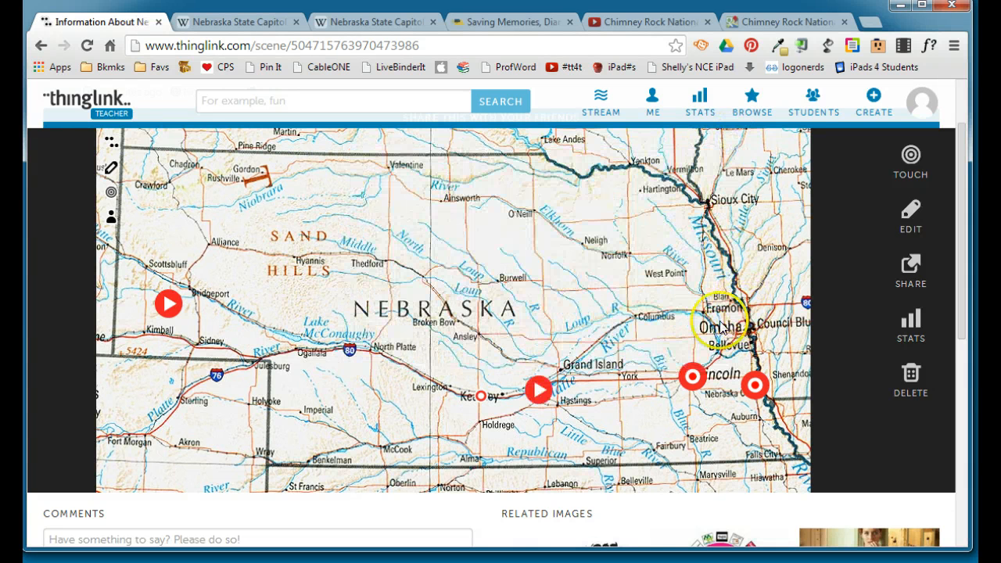
# Open the sharing and embedding options for the Nebraska map.
pyautogui.click(908, 266)
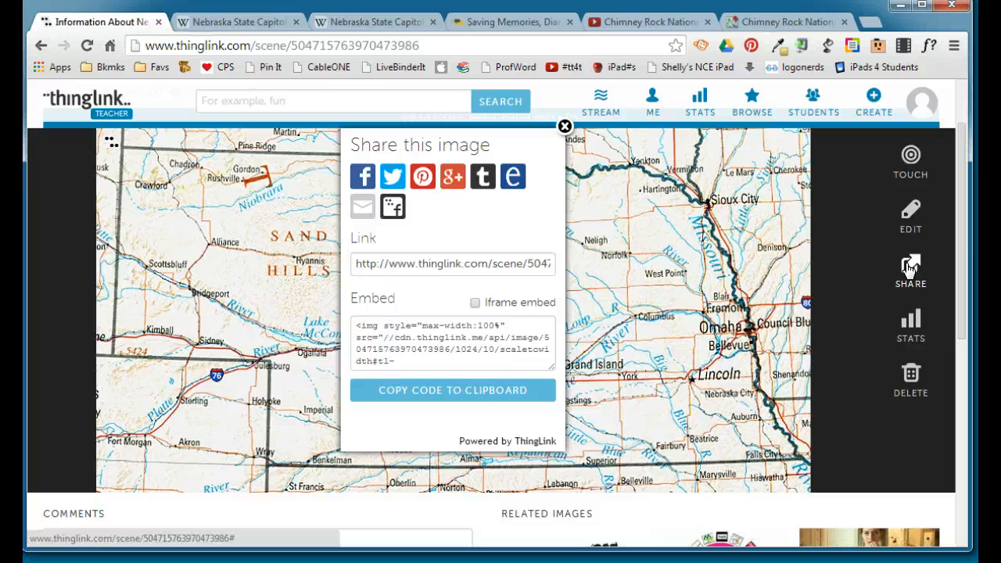